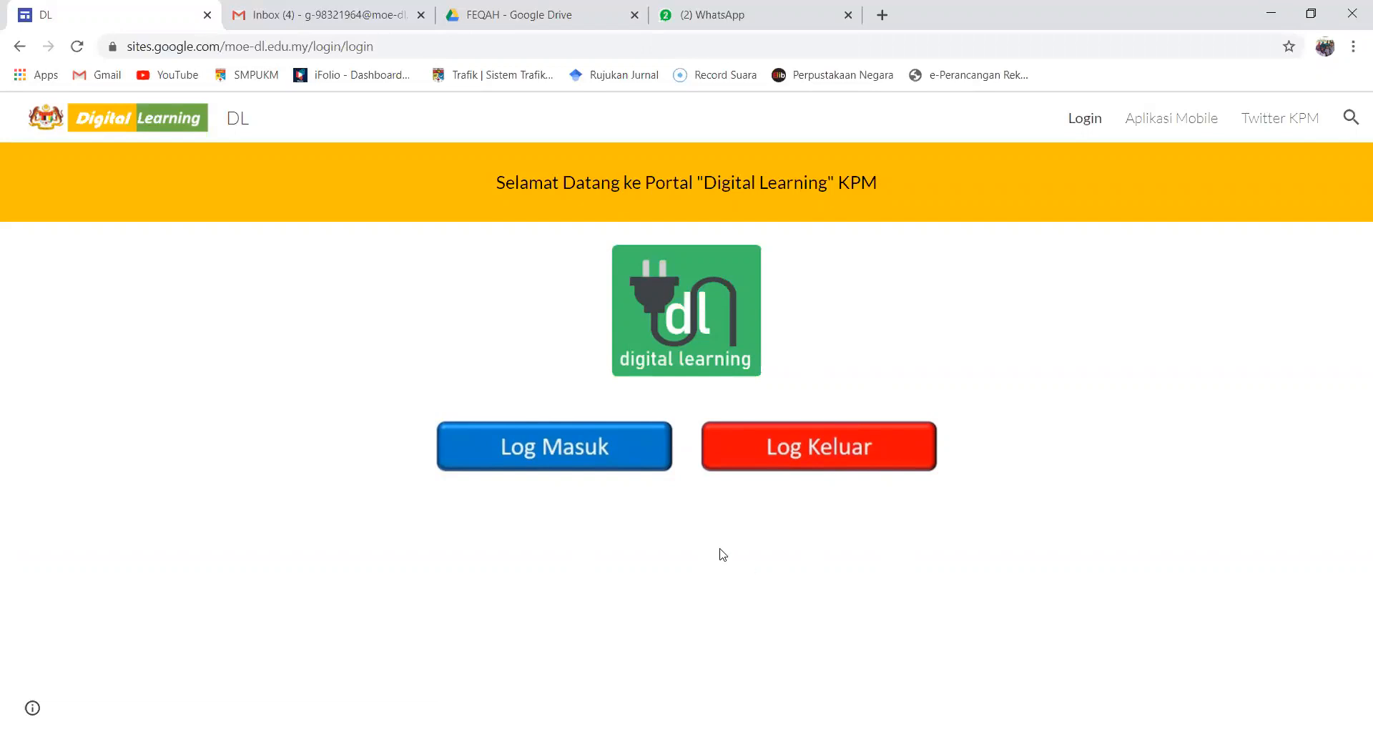
Log in to the Digital Learning portal with the teacher's moe-dl.edu.my account and open the Guru page
left_click(589, 465)
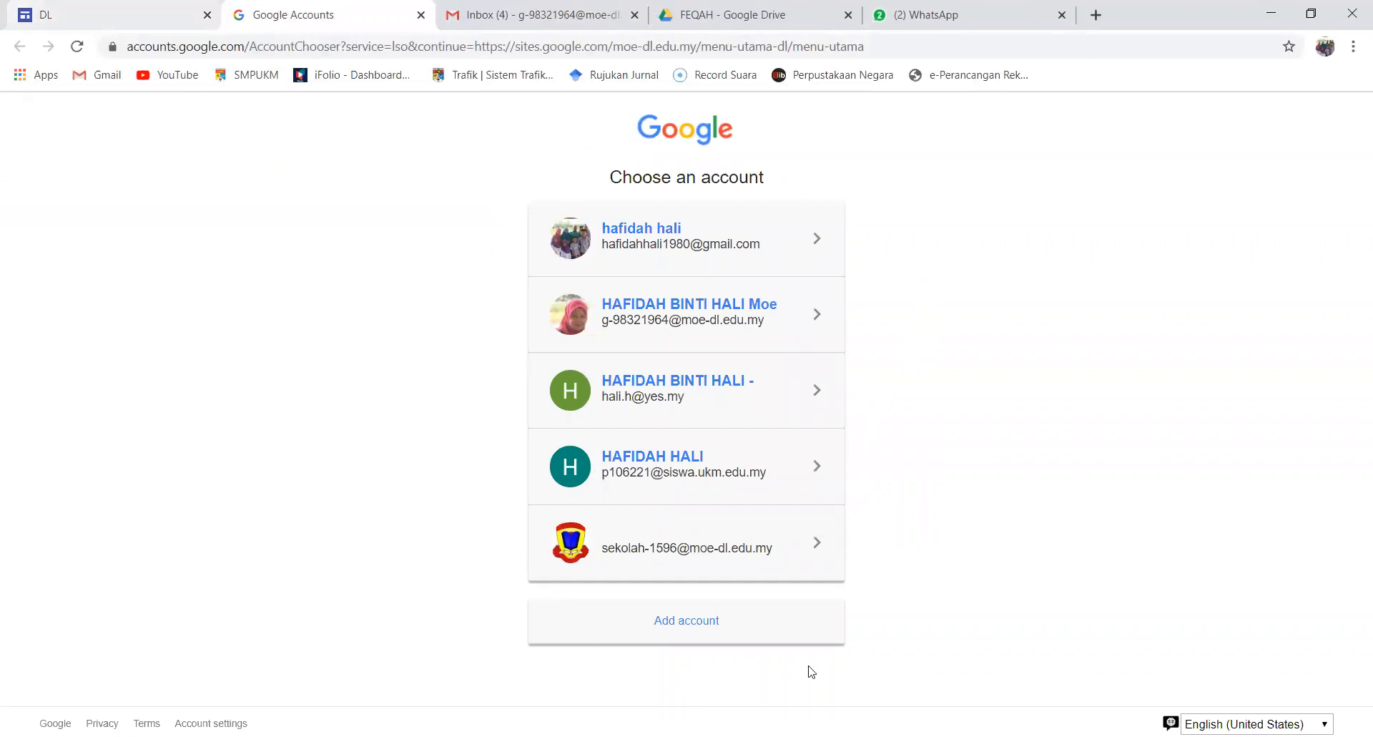
left_click(715, 331)
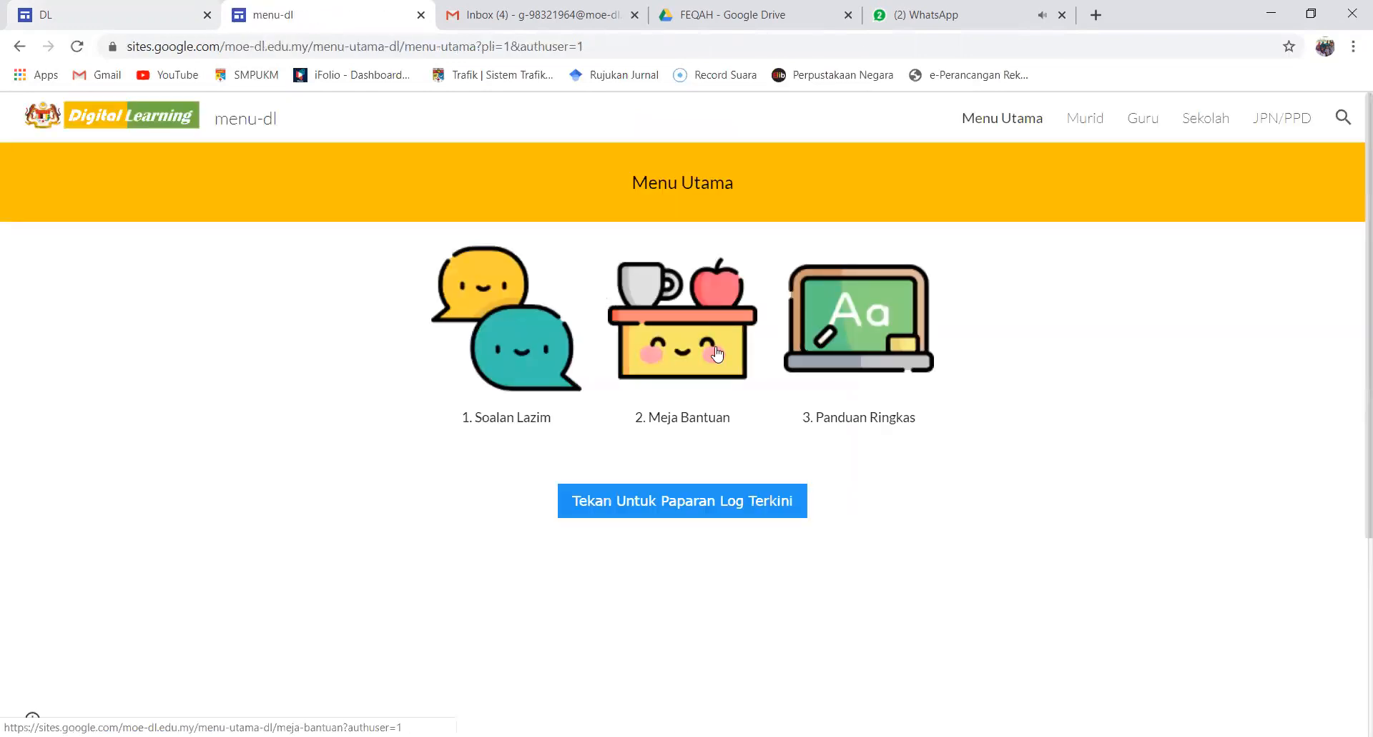
left_click(1142, 128)
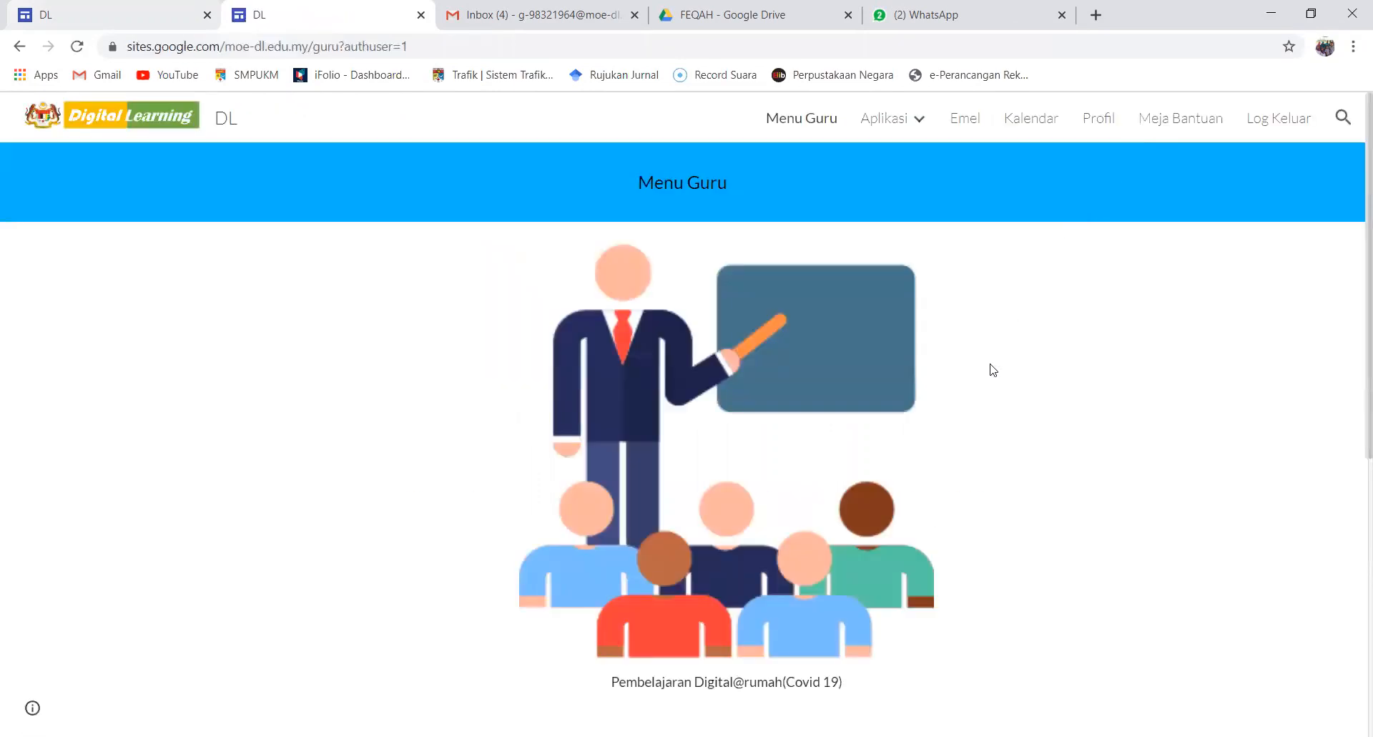
Launch Google Classroom from the Aktiviti section of the teacher page
scroll(1005, 365, "down", 6)
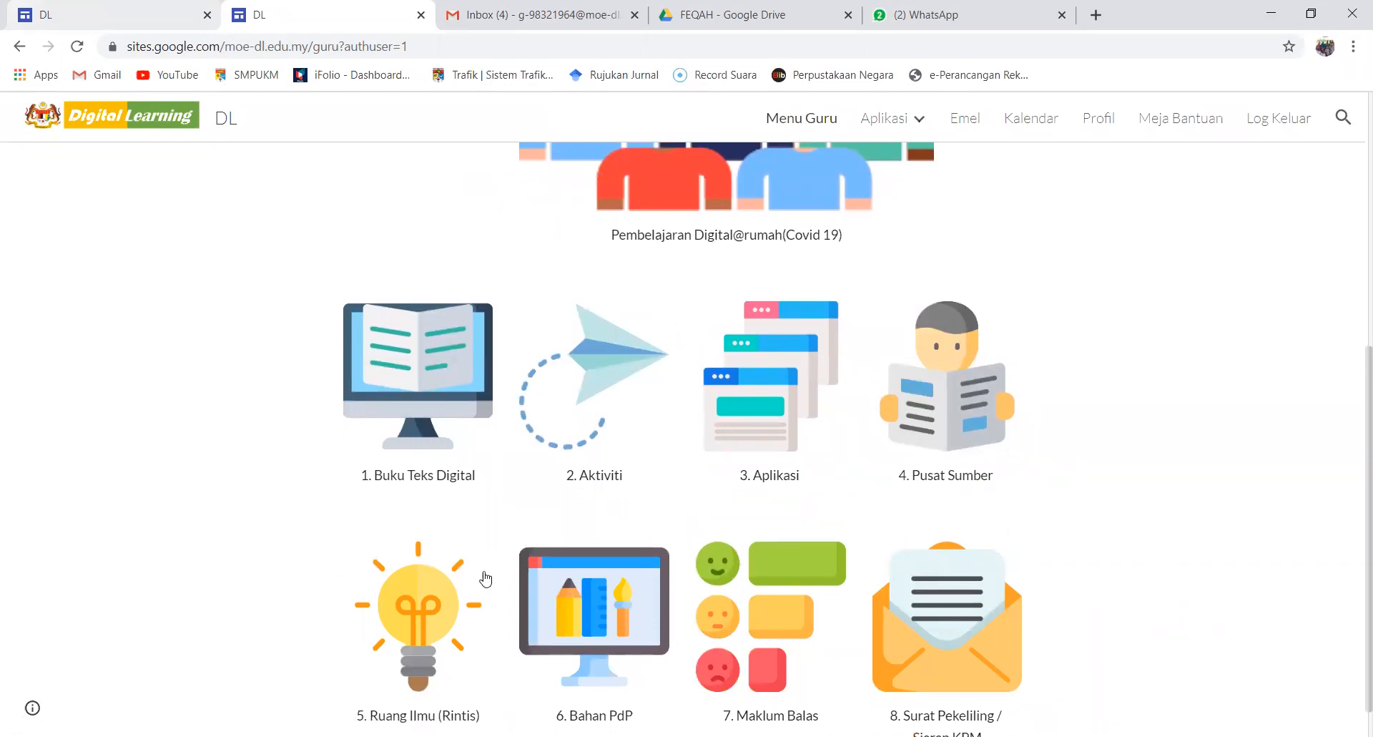
left_click(601, 396)
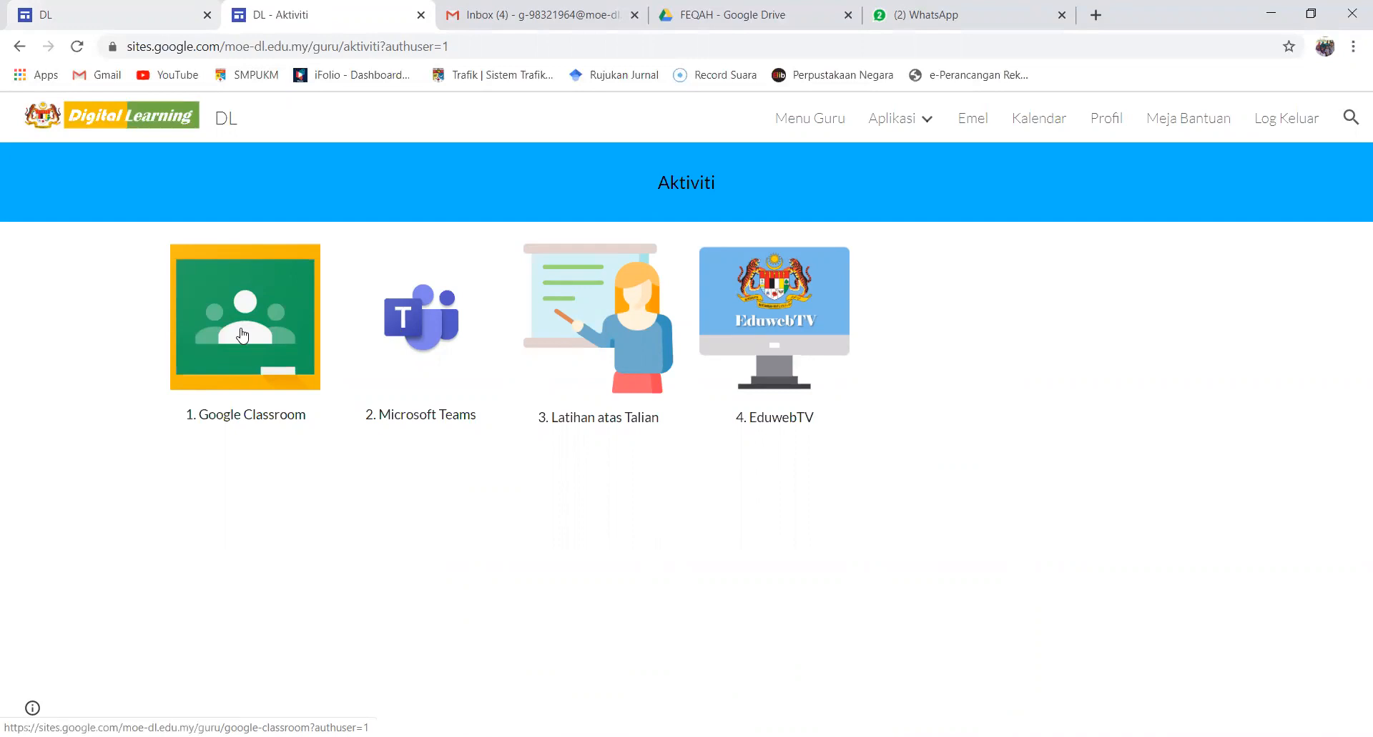
left_click(243, 334)
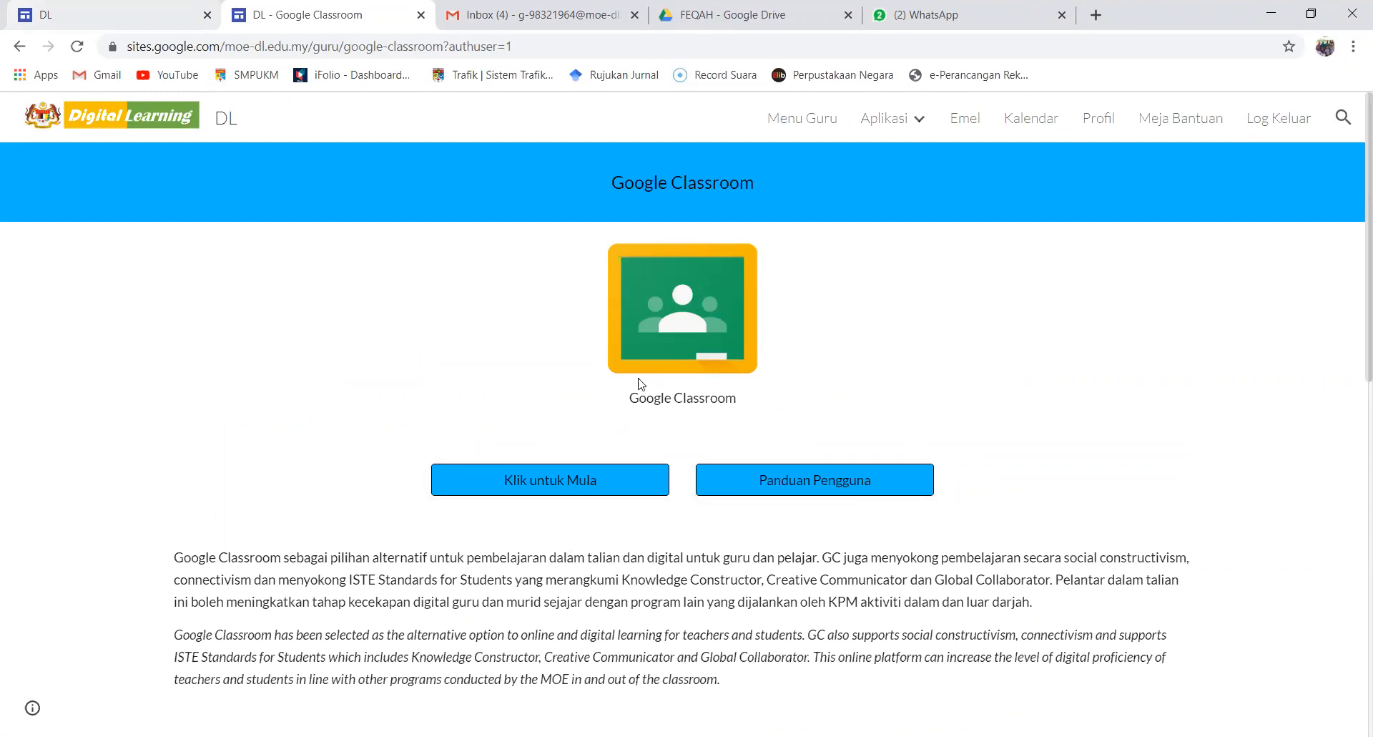
left_click(543, 492)
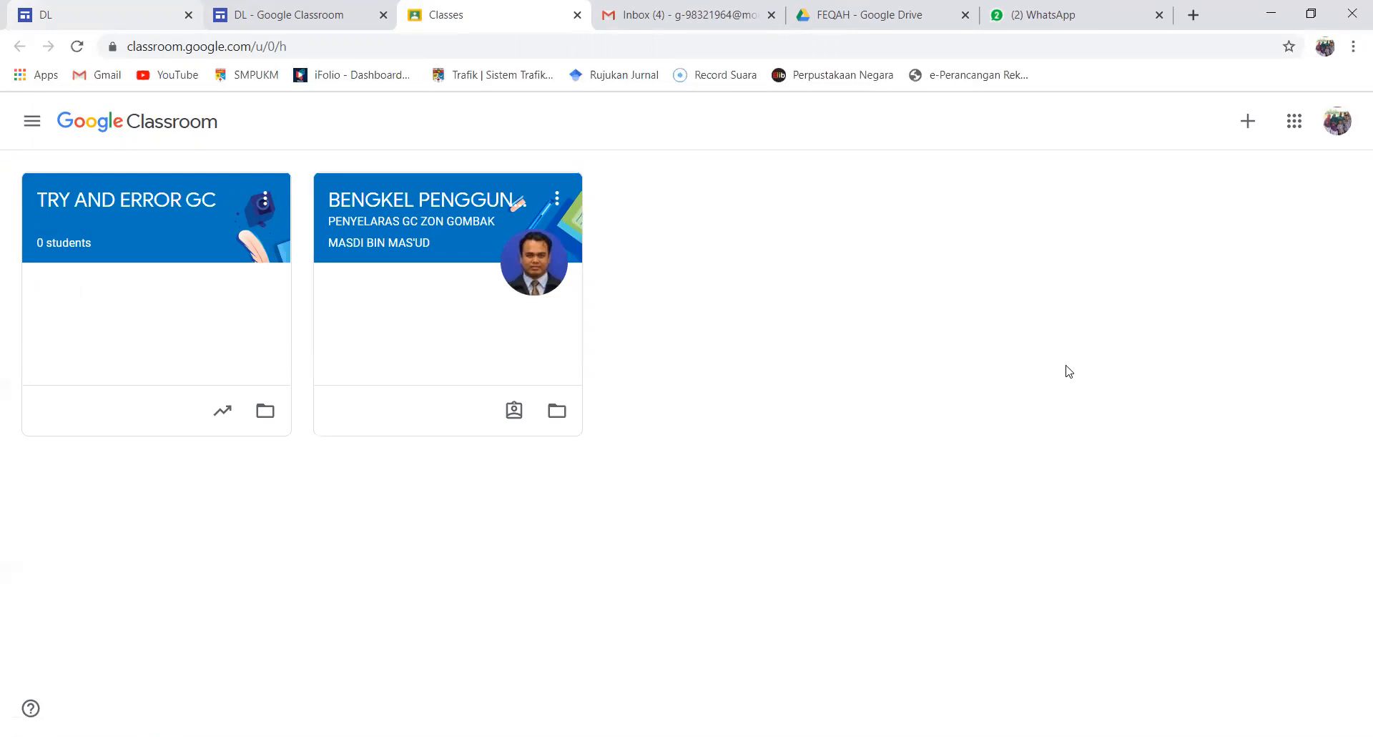
Switch Google Classroom to the teacher's moe-dl.edu.my account and close the Classes page of the personal account
left_click(1334, 132)
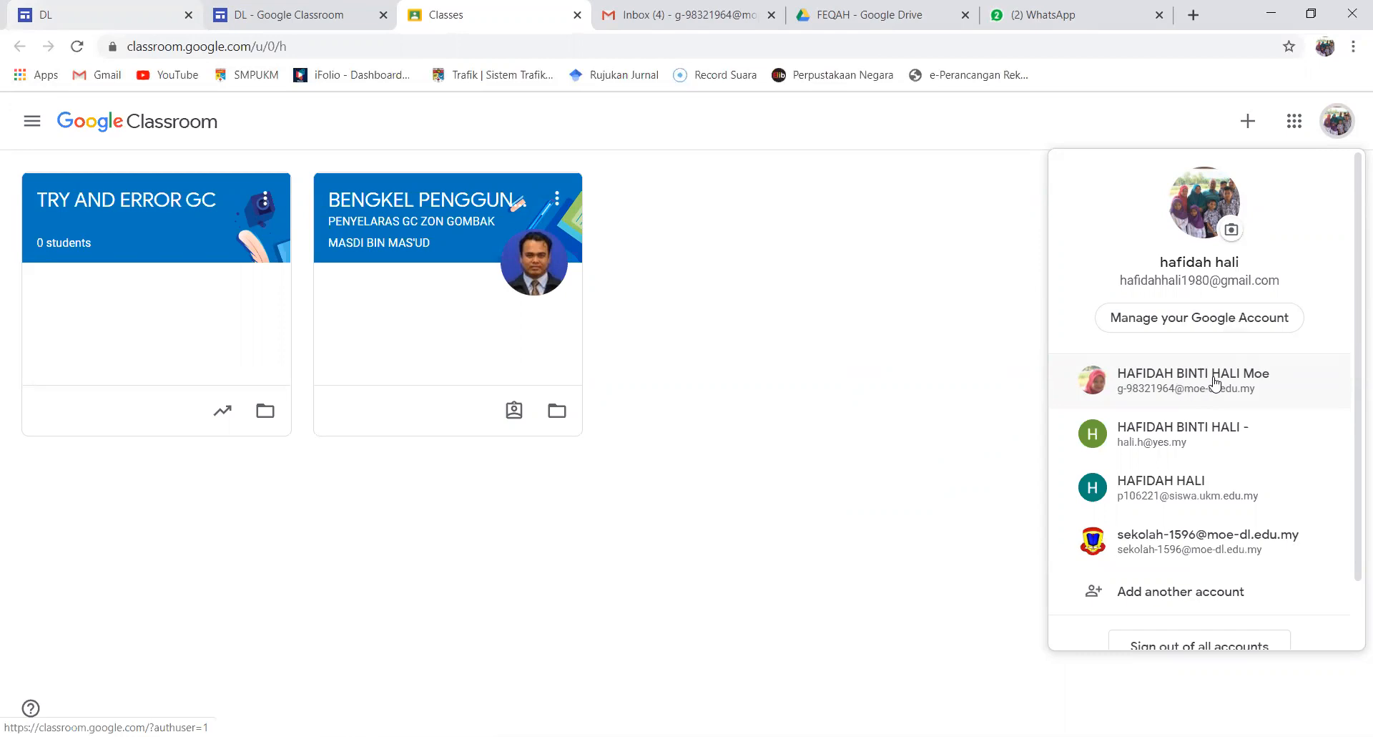
left_click(1214, 384)
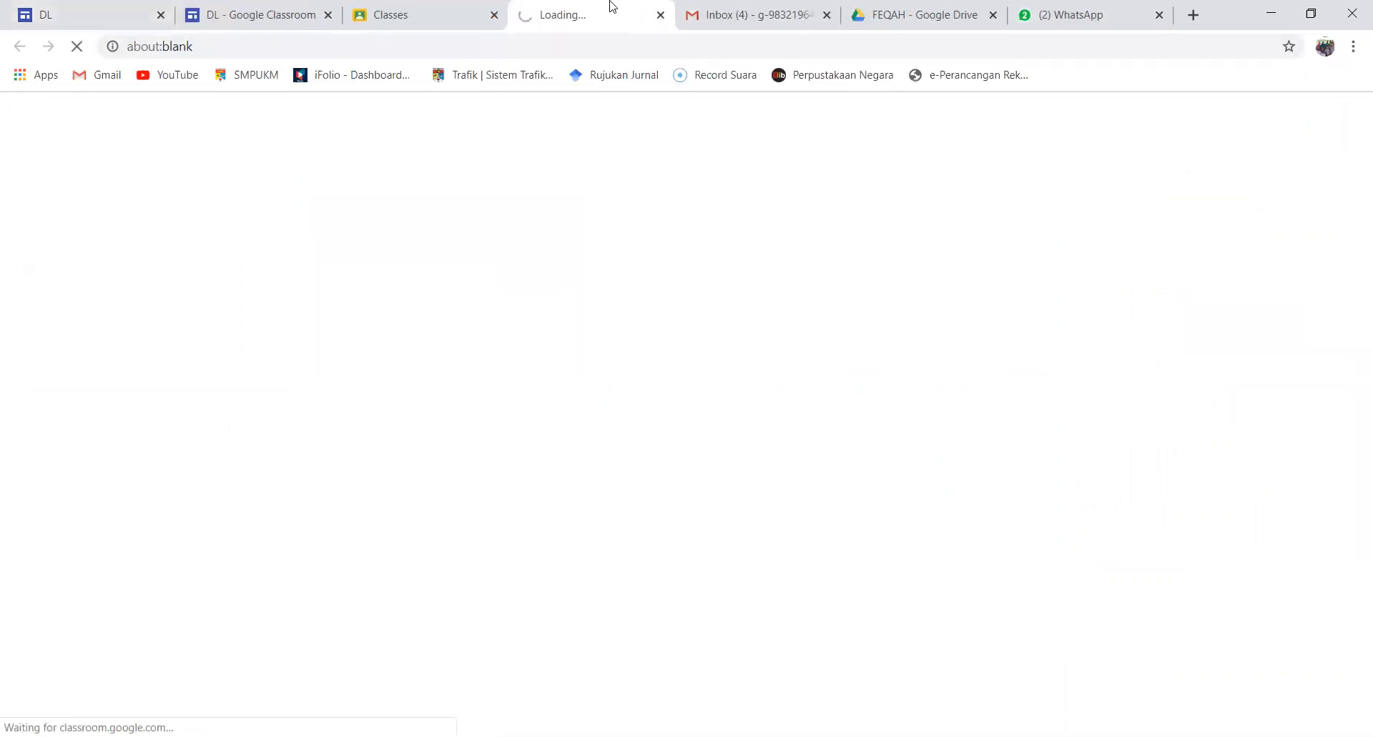
left_click(493, 16)
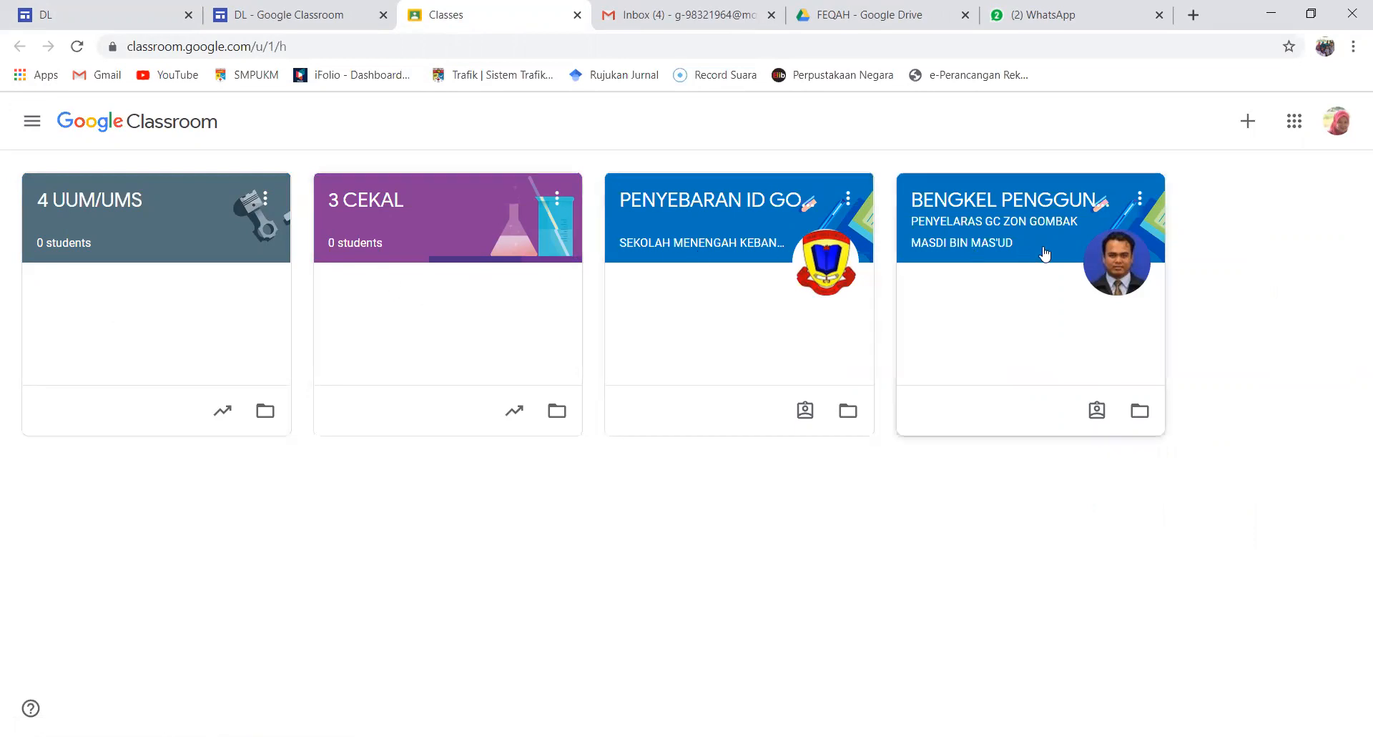
Create a class named "3 KRK" with subject "PENDIDIKAN ISLAM" and room "NOTA DAN LATIHAN"
left_click(1248, 133)
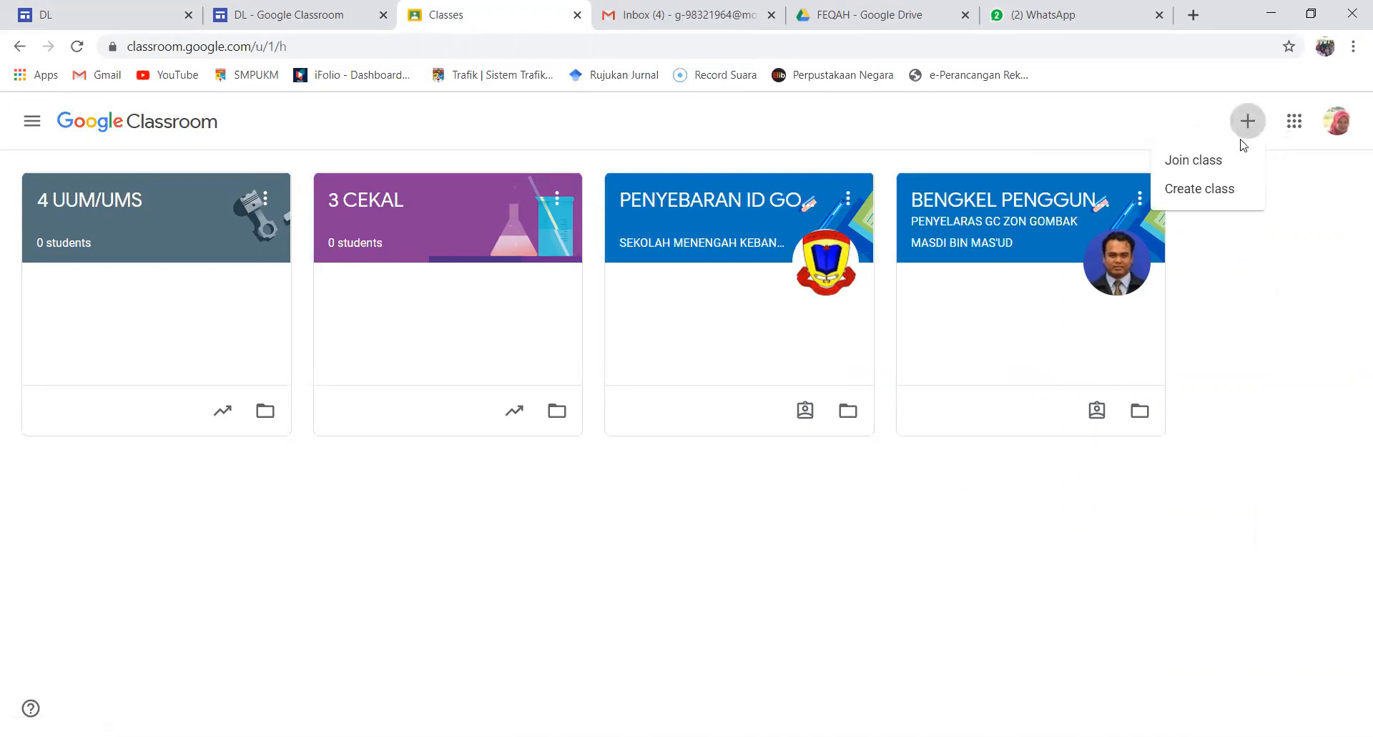
left_click(1206, 193)
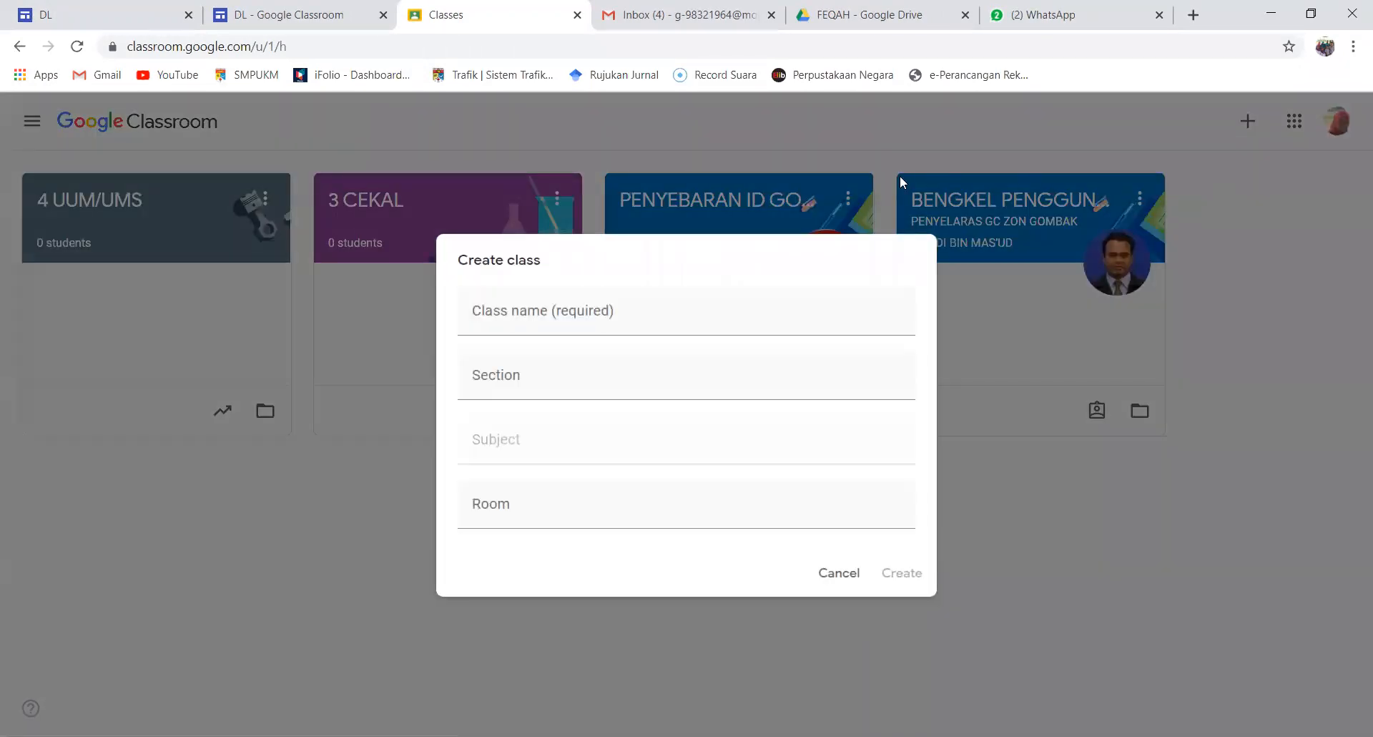
left_click(476, 309)
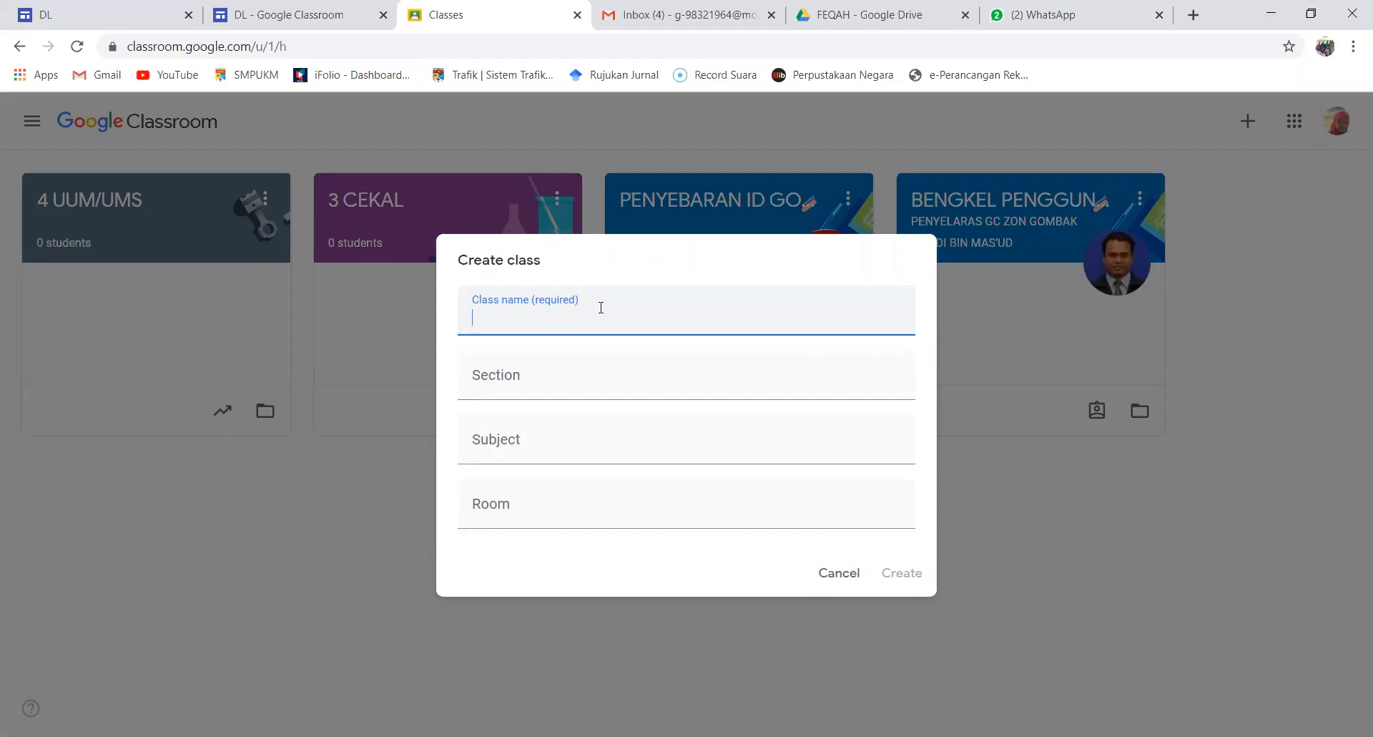
type("3 KRK")
left_click(506, 452)
type("PE")
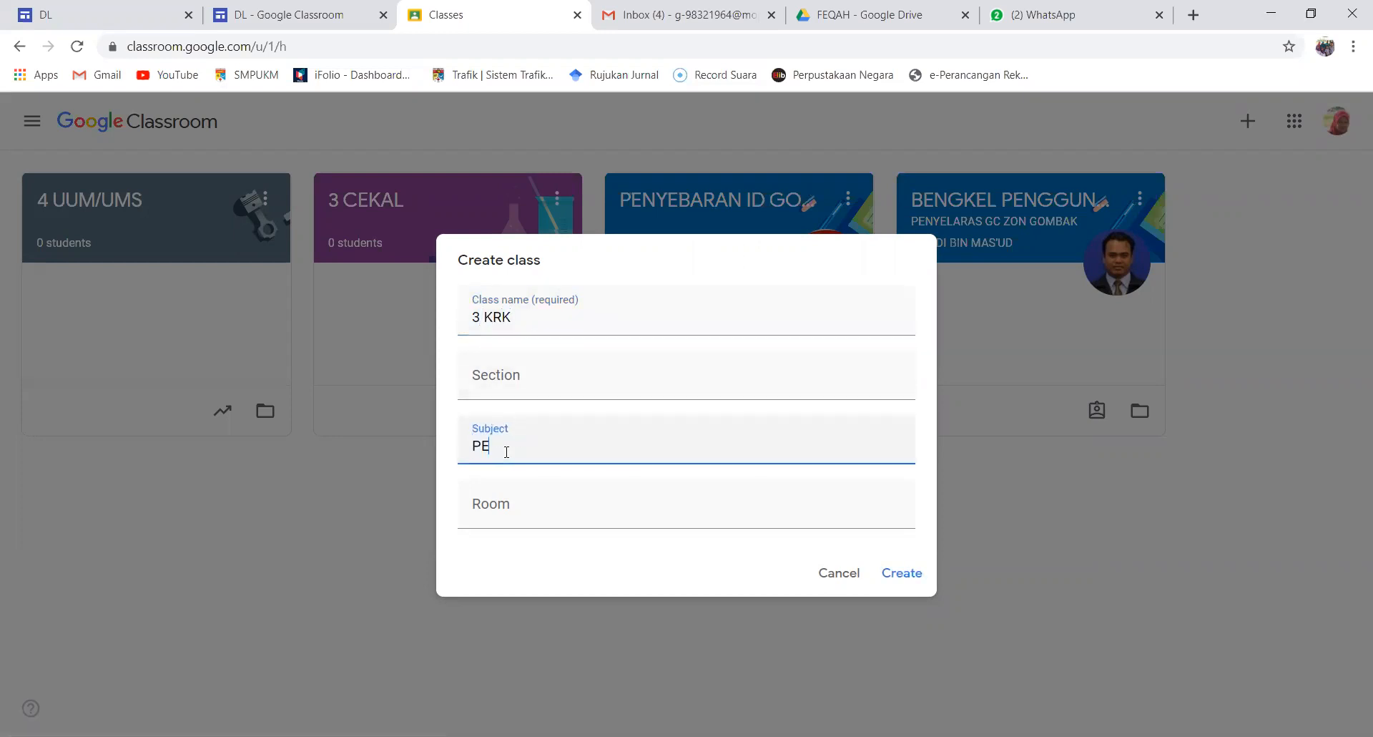
type("NDIDIKAN ISLAM")
left_click(532, 504)
type("NOTA")
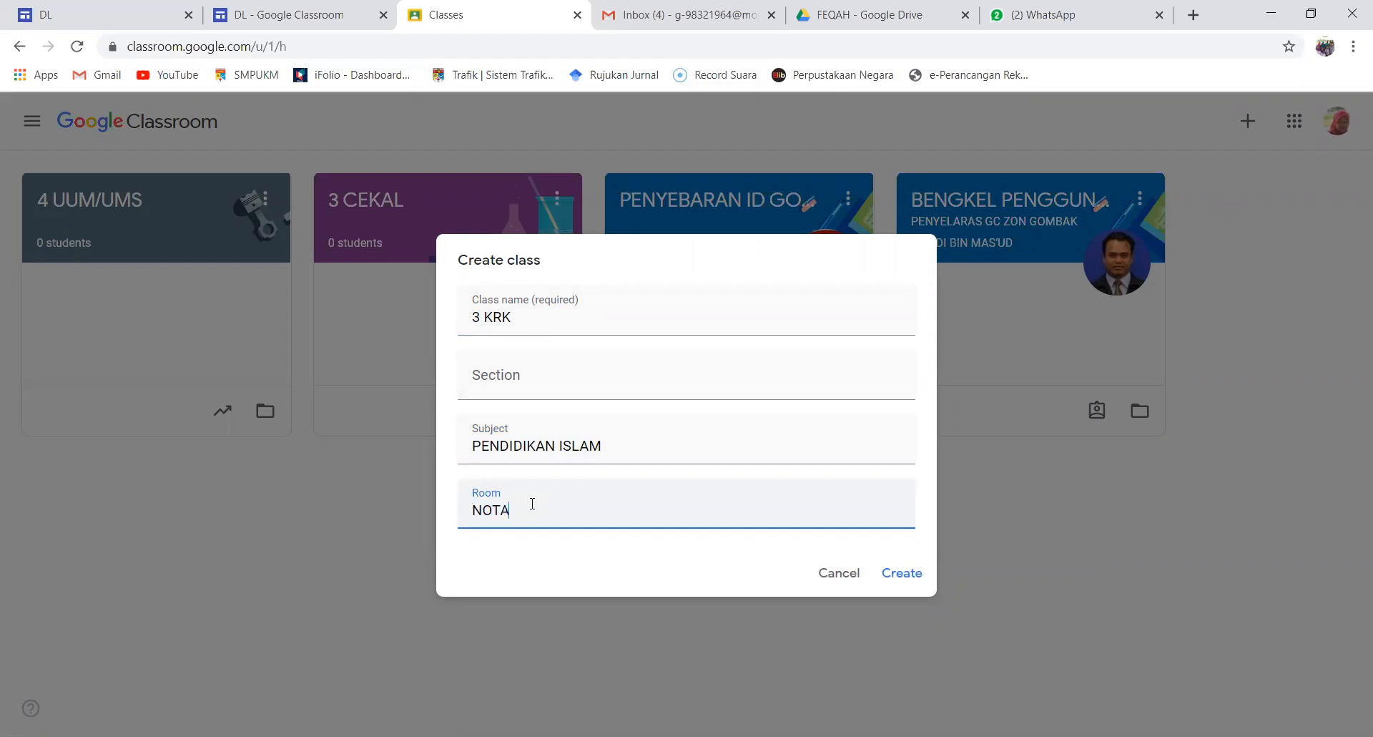
type(" DAN LATIHAN")
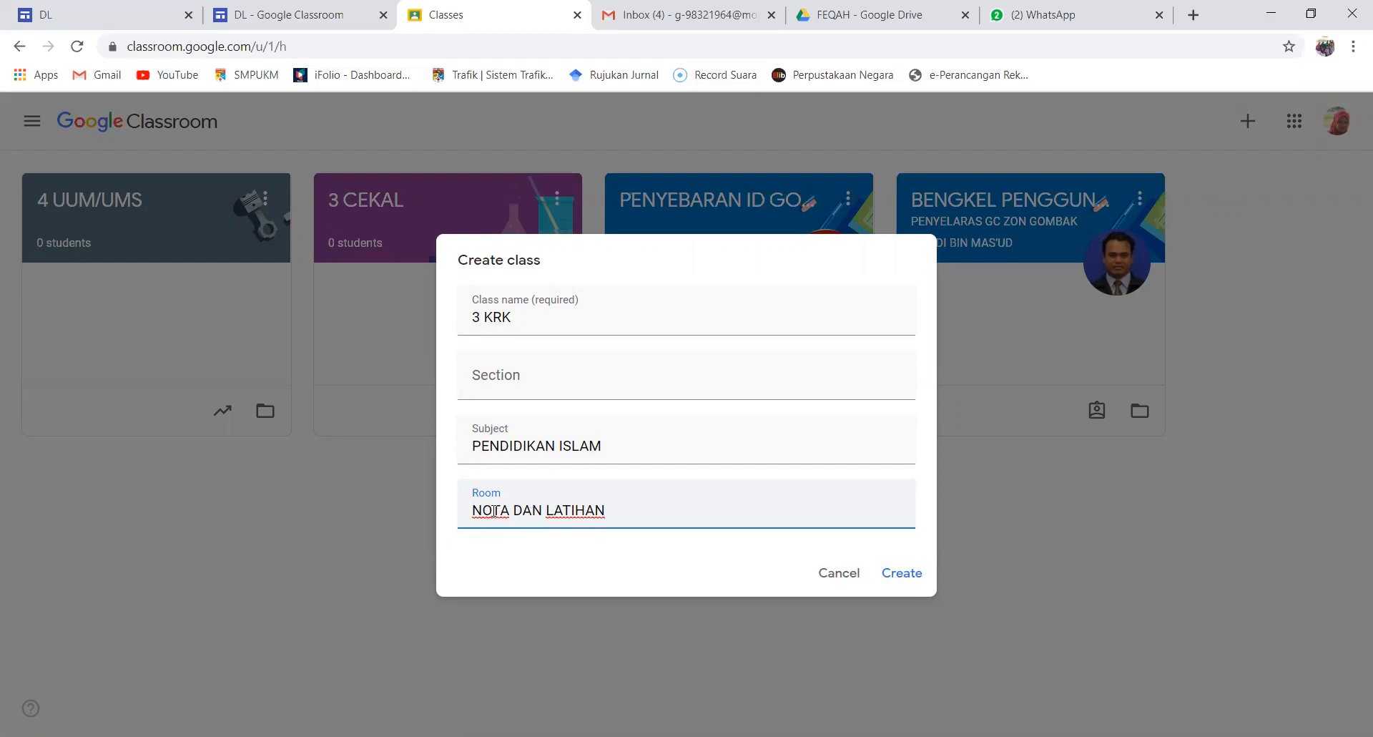
left_click(892, 579)
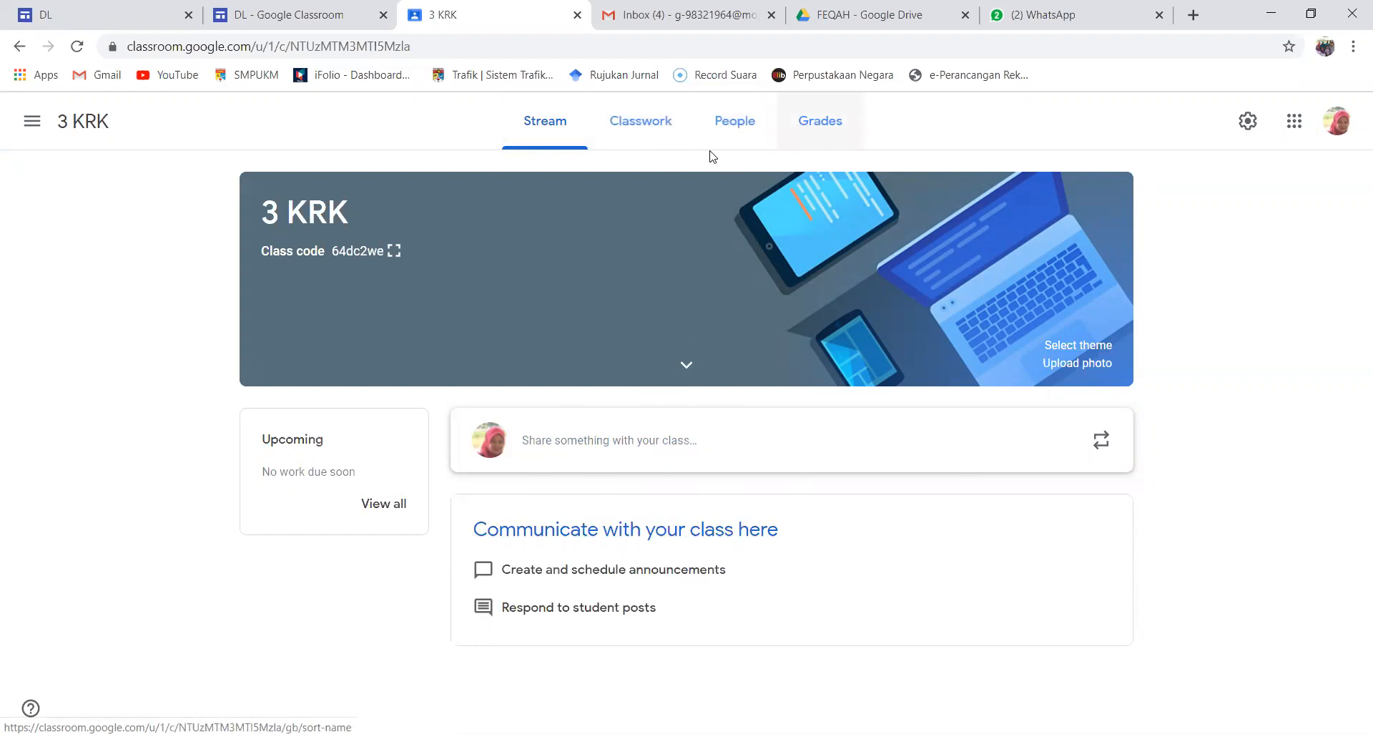
Display the enlarged class code of 3 KRK, and close it after viewing
left_click(394, 252)
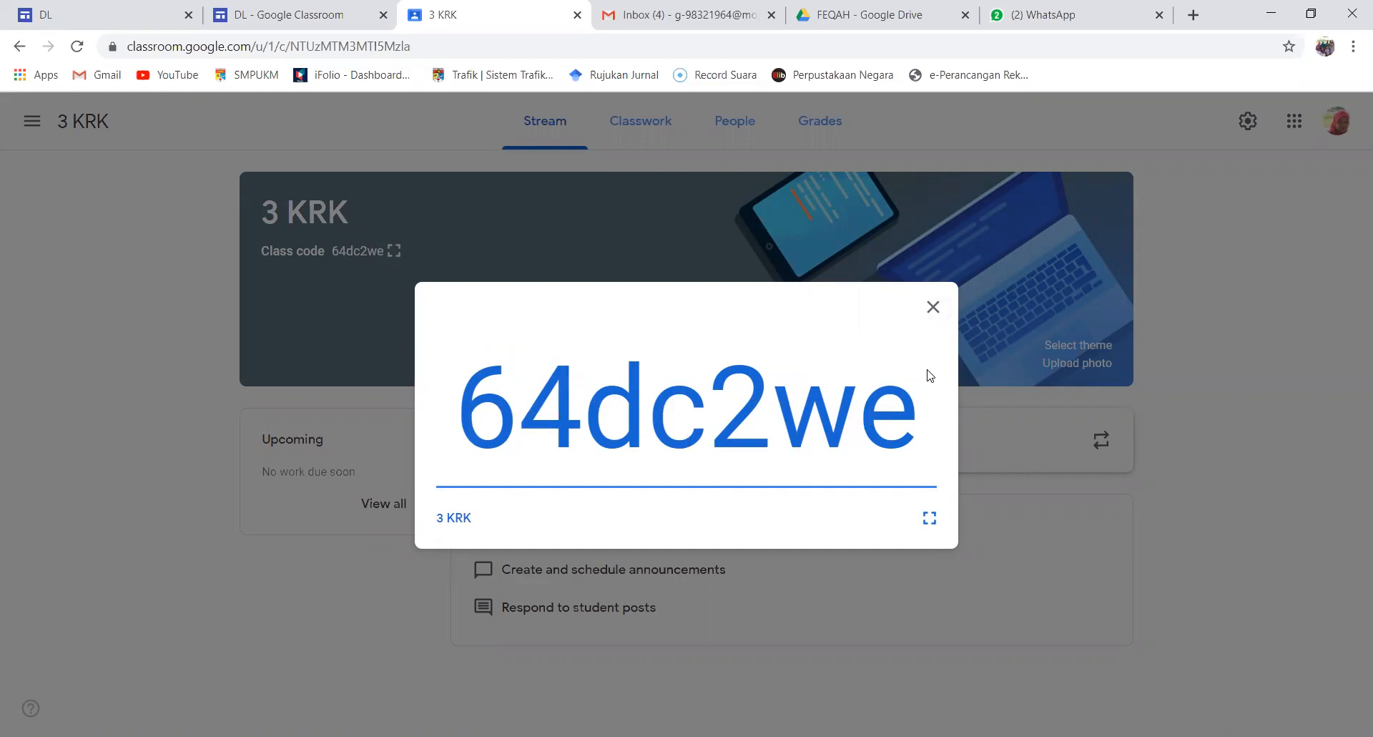
left_click(933, 308)
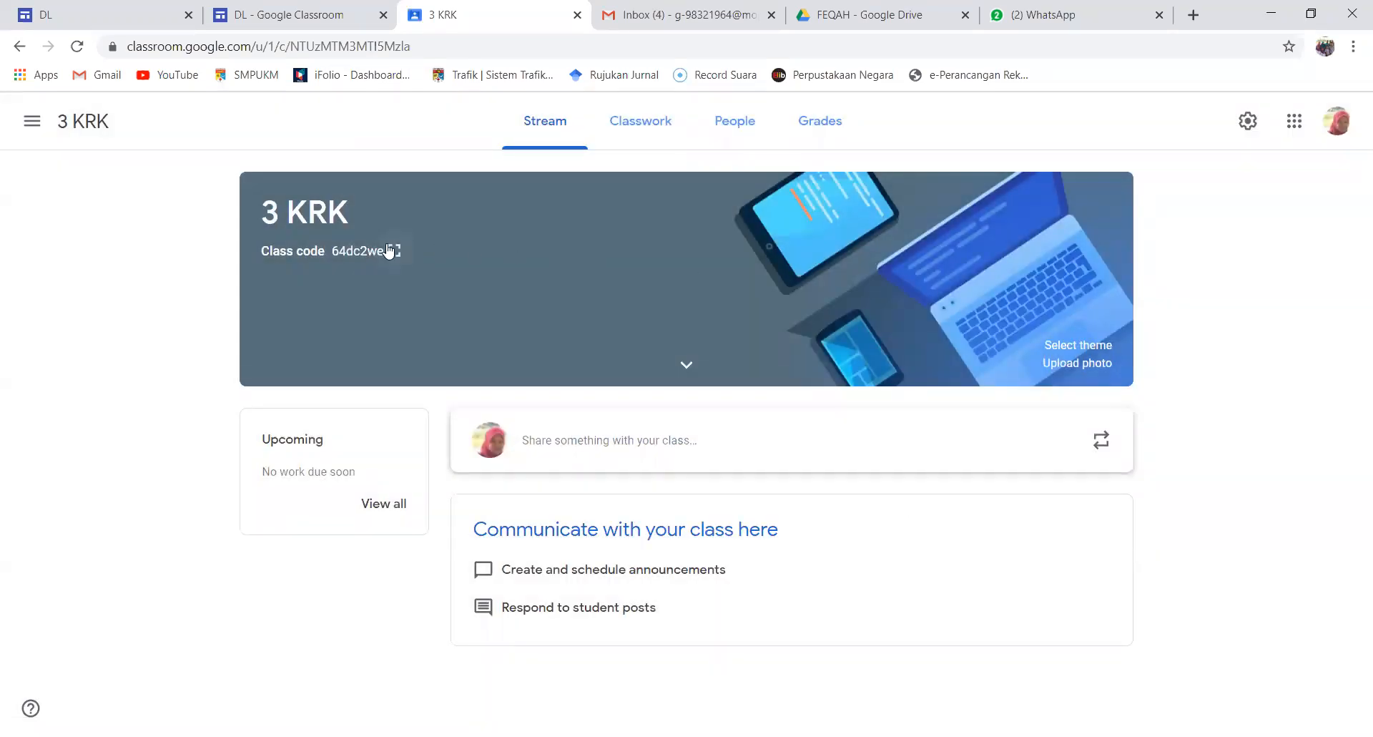
Start a new classwork material in 3 KRK titled "FEQAH: PENGURUSAN ZAKAT"
left_click(645, 128)
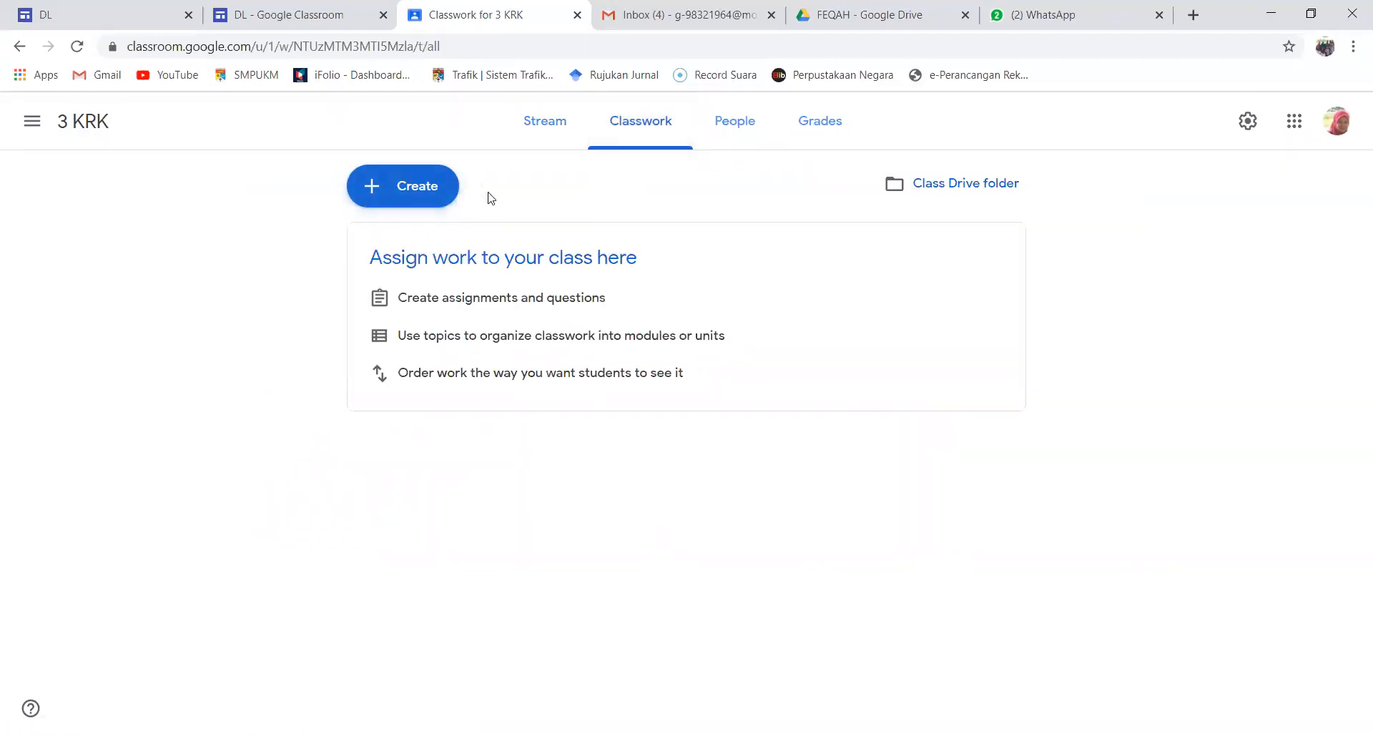
left_click(425, 191)
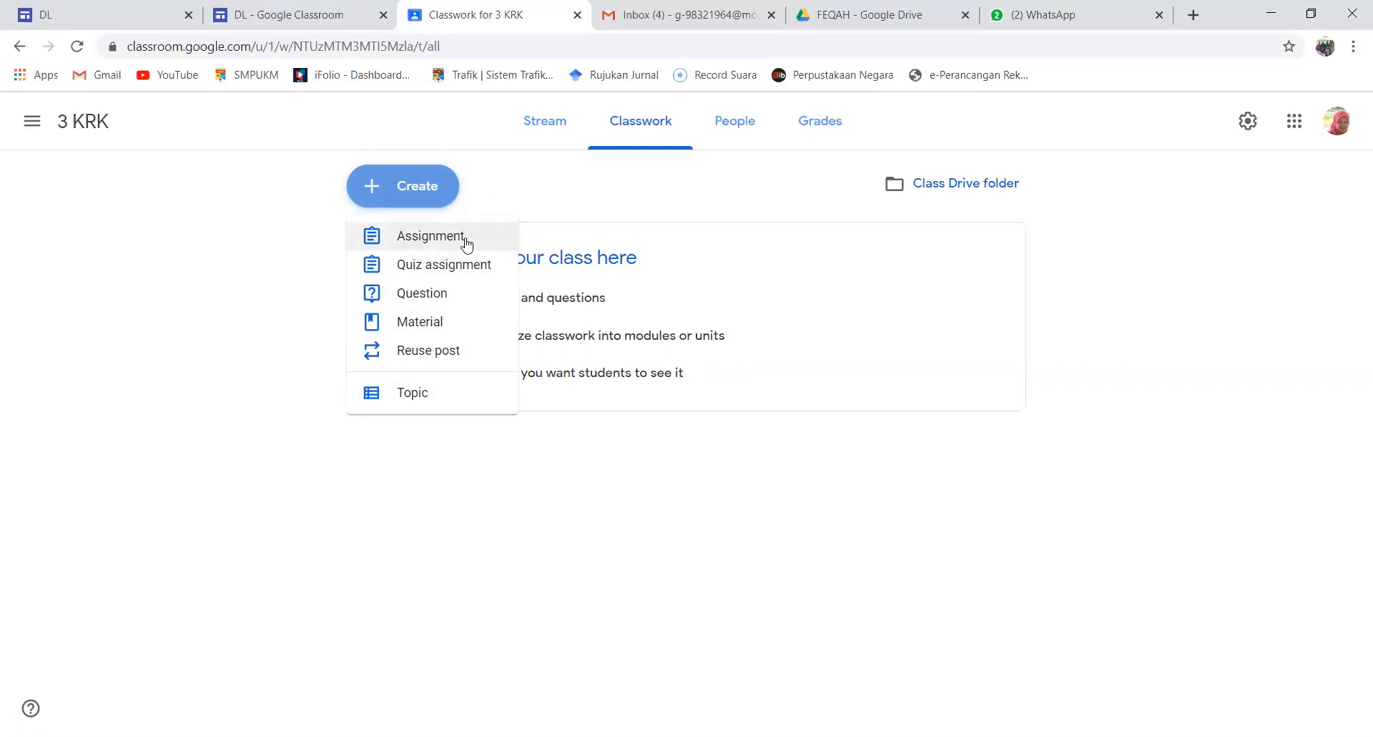
left_click(405, 331)
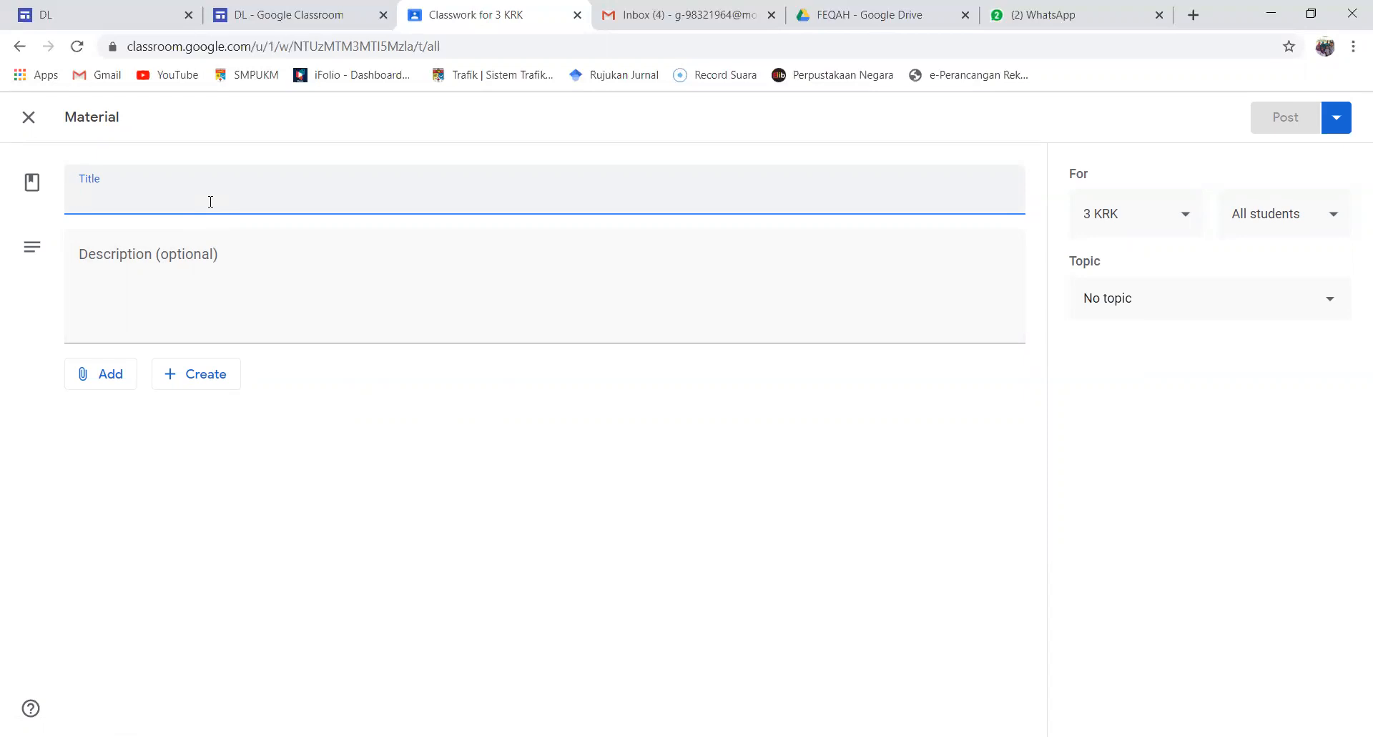
type("FEQAH: PENGUR")
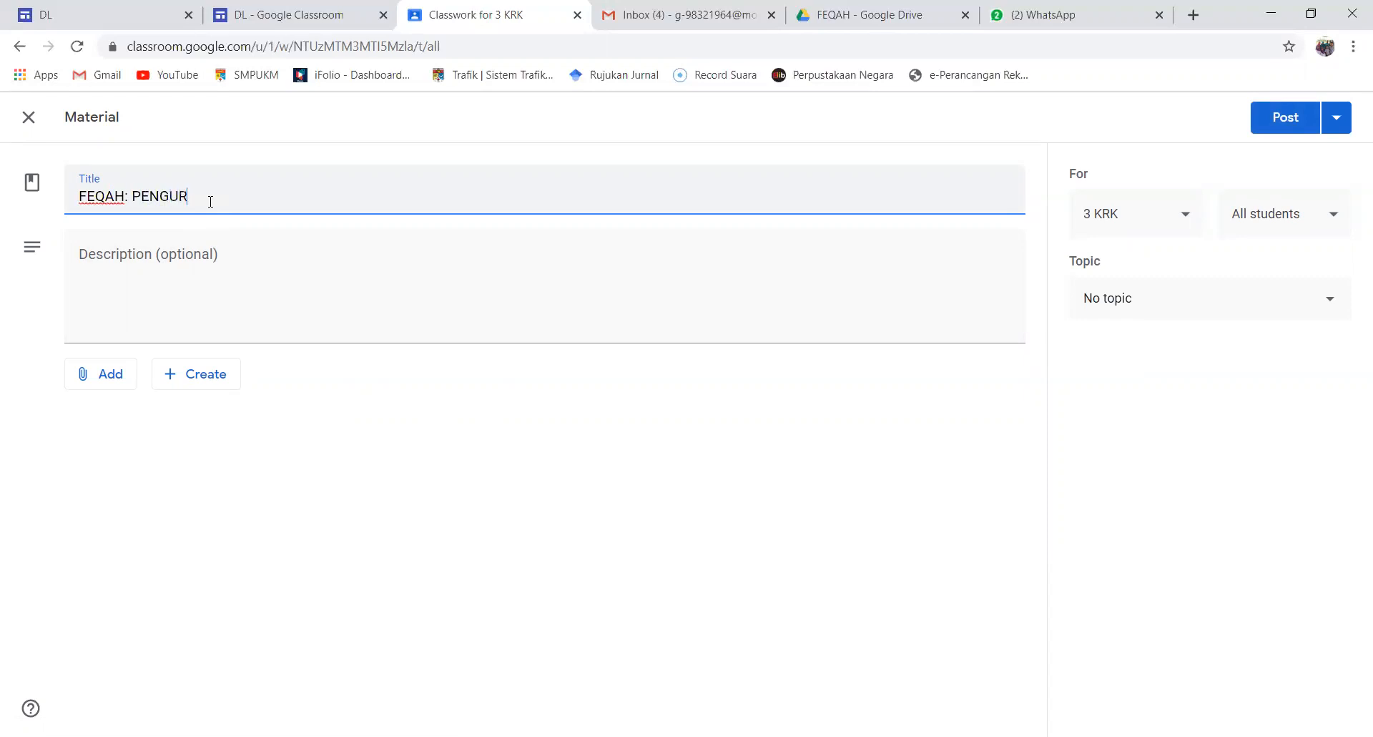
type("USAN ZAKAT")
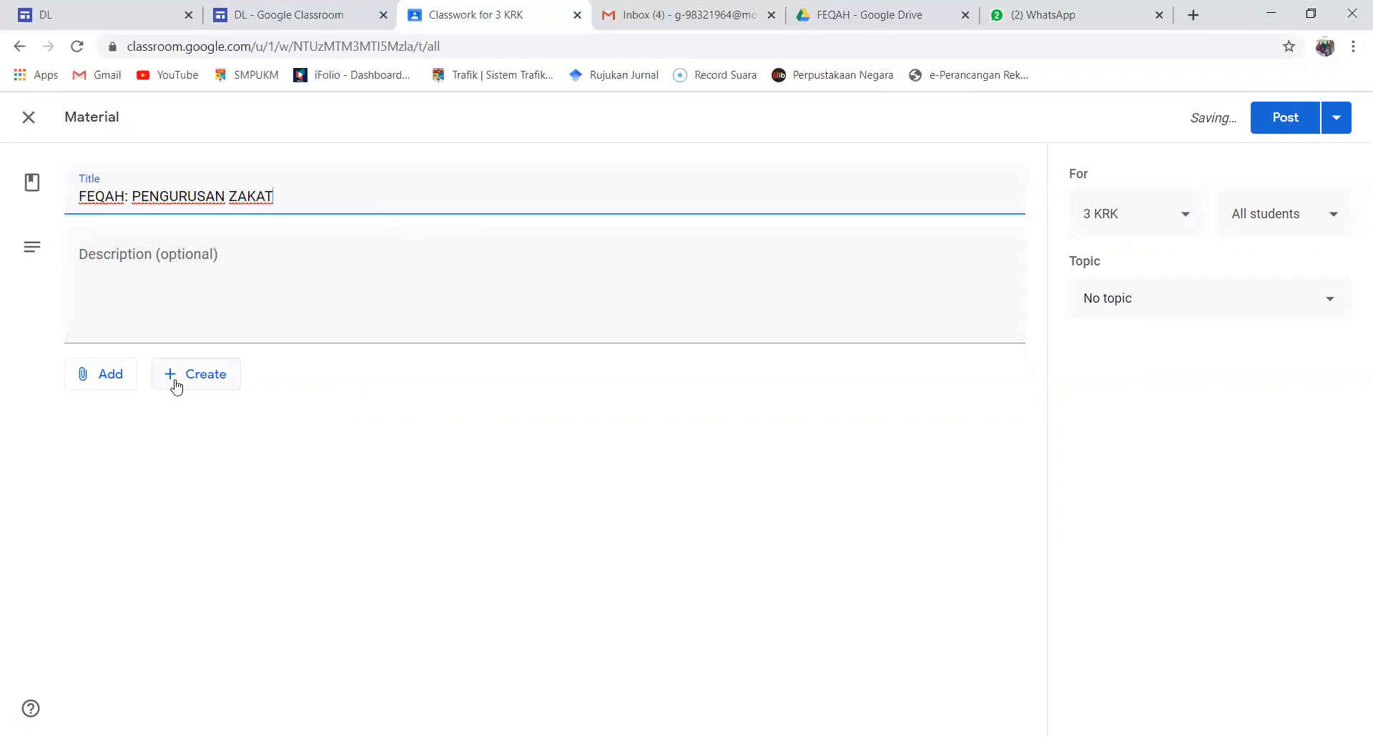
Attach the slides "Pel. 17 UNIT 1 KONSEP PENGURUSAN ZAKAT" from the Google Drive folder PENDIDIKAN ISLAM T3 > FEQAH
left_click(118, 387)
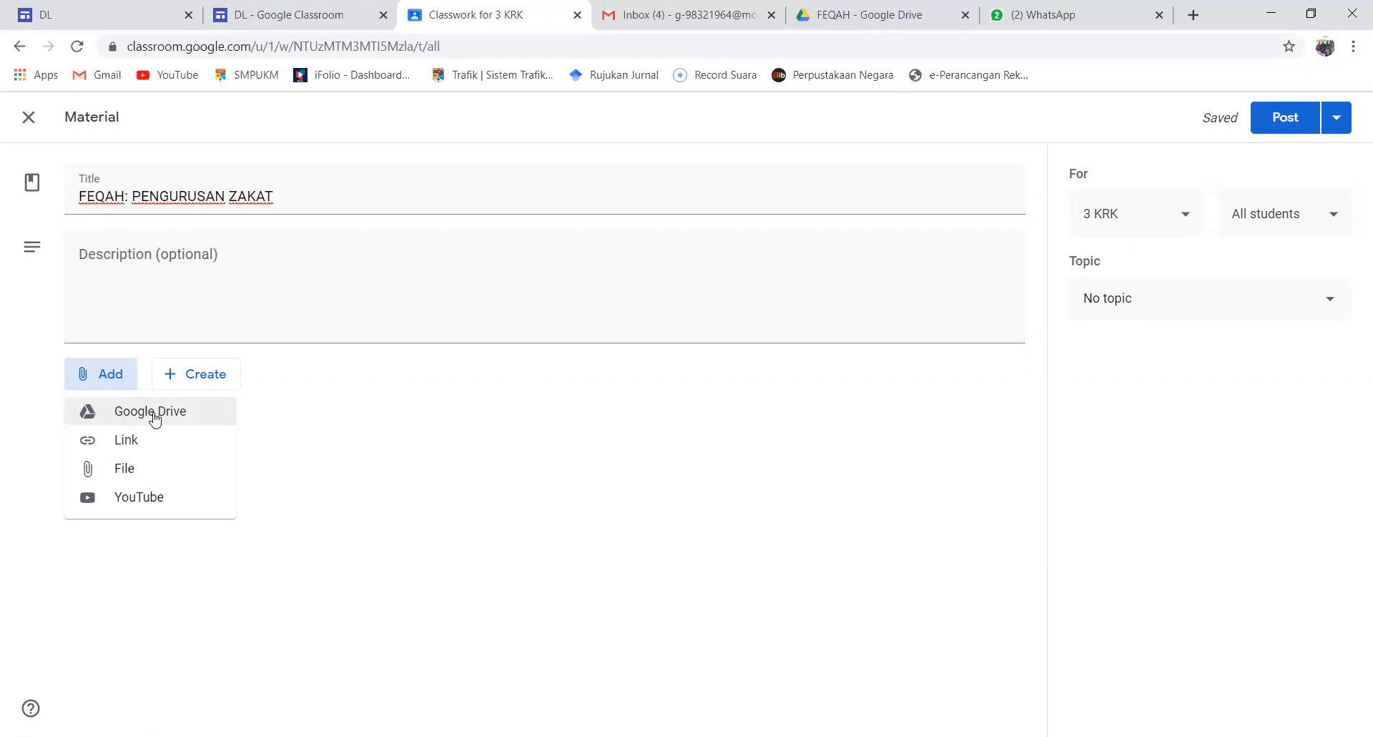
left_click(193, 414)
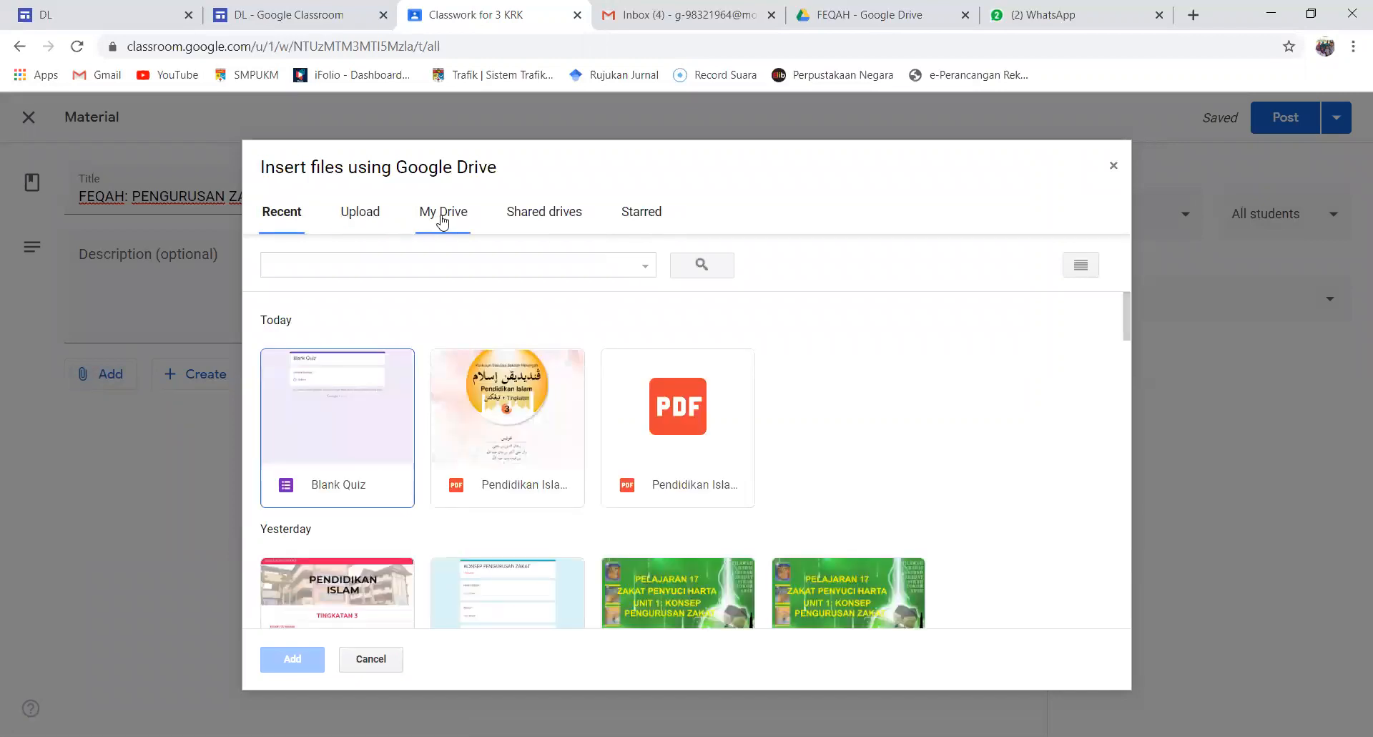
left_click(443, 222)
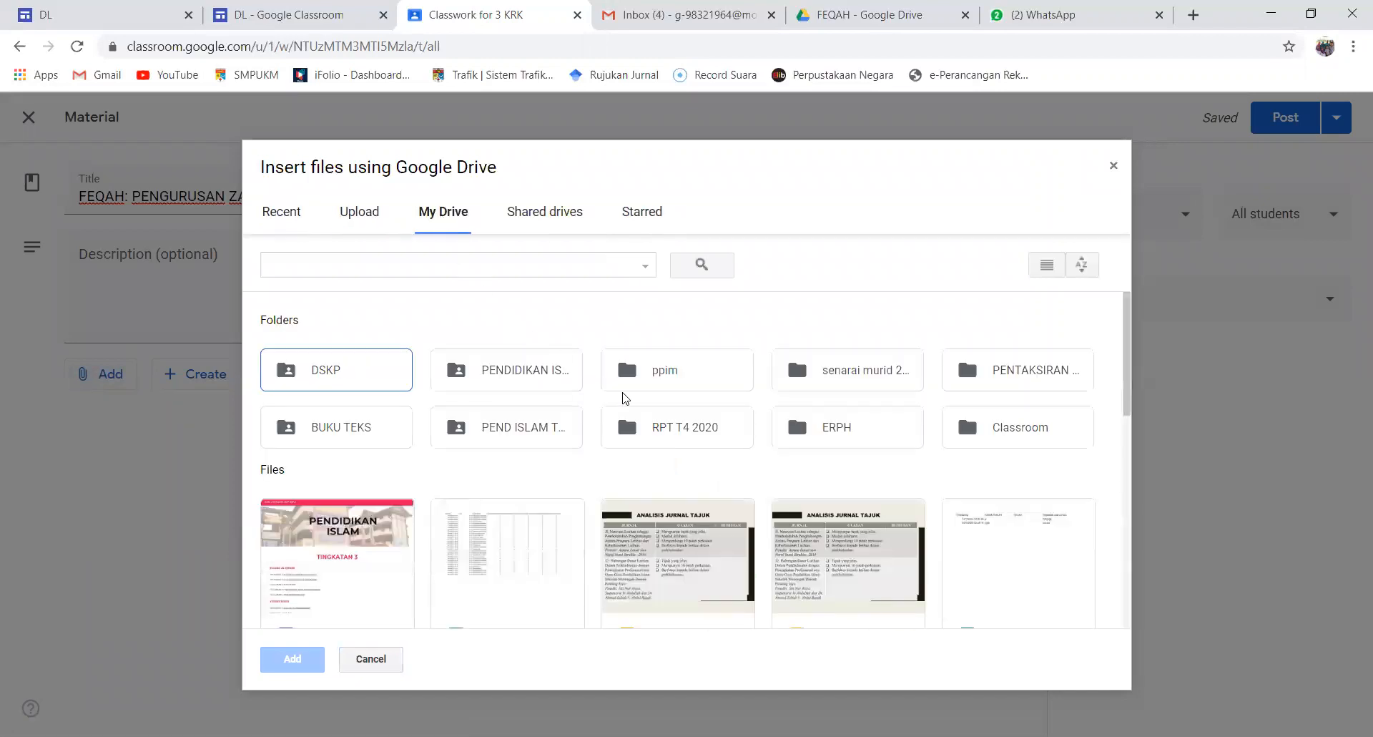
double_click(499, 375)
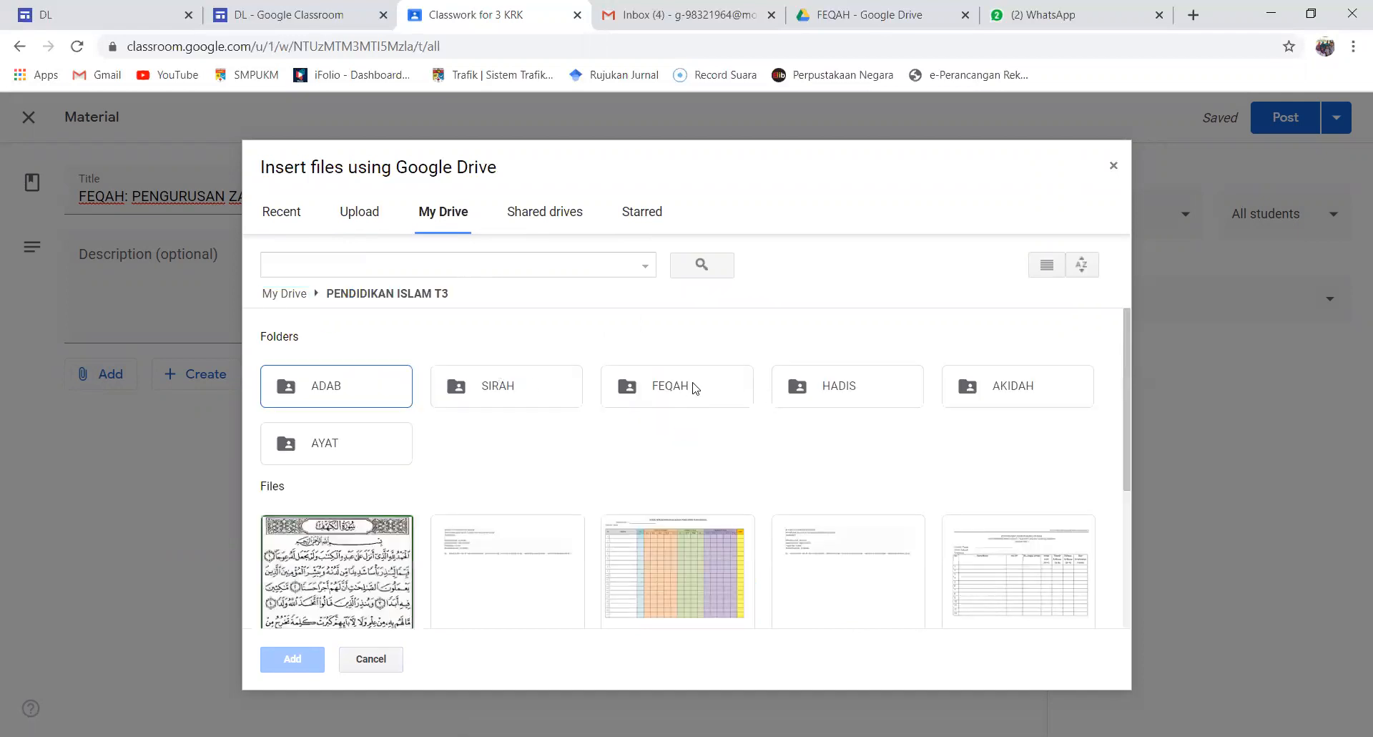
double_click(692, 388)
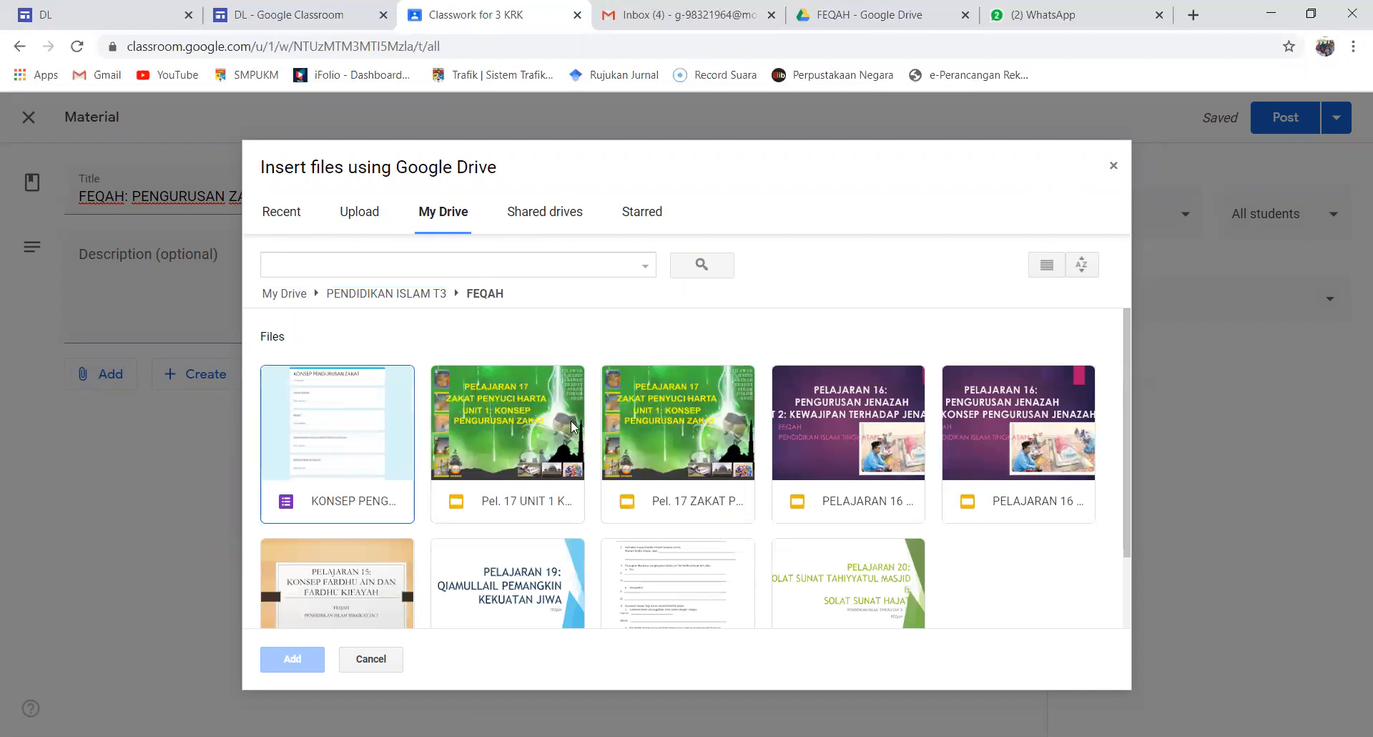
double_click(502, 422)
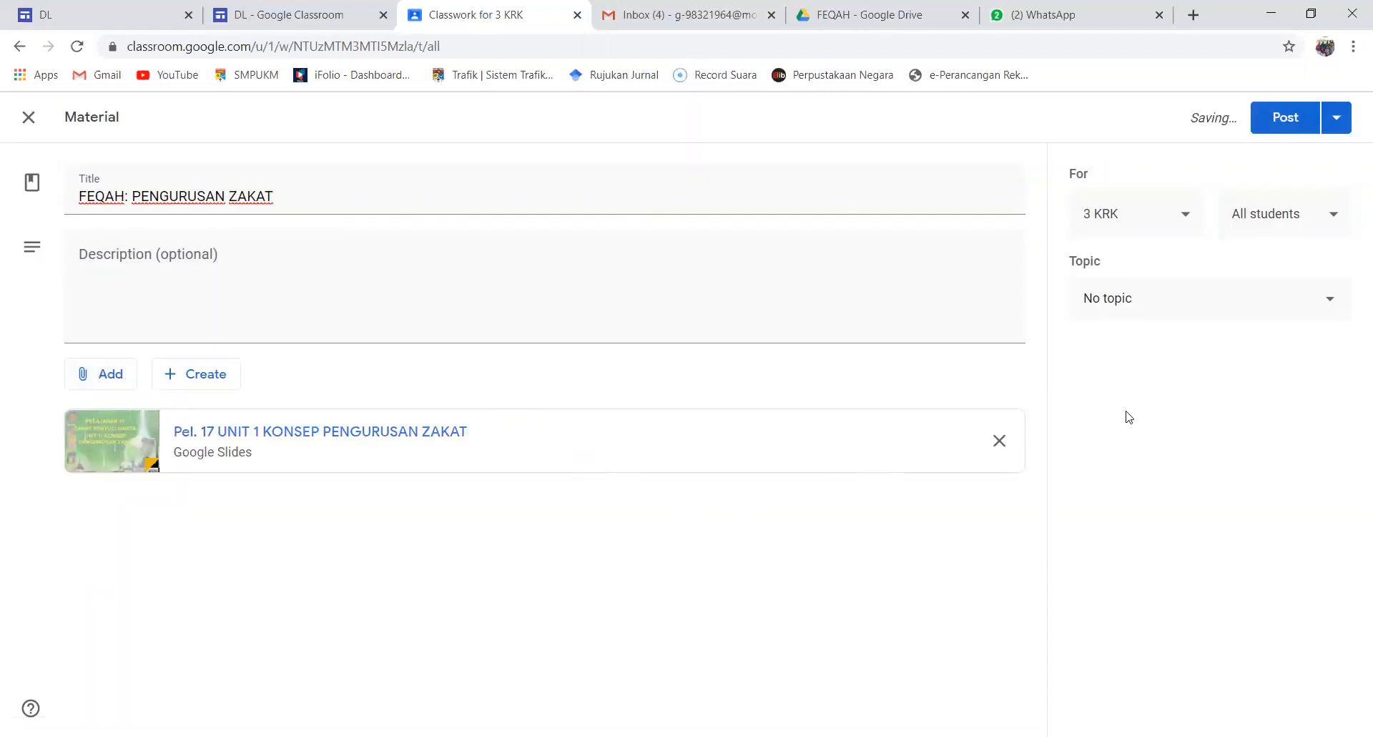
Post the material to all students of 3 KRK without assigning a topic
left_click(1327, 304)
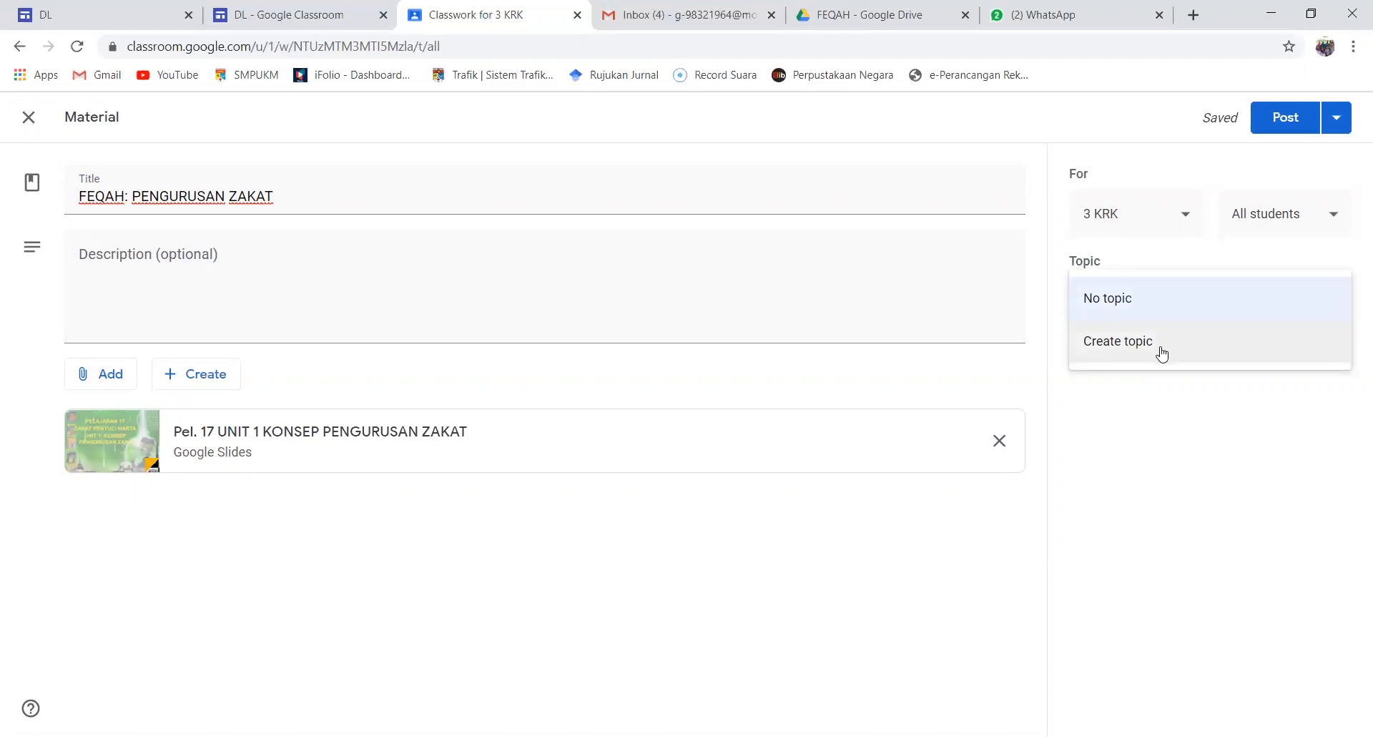
left_click(1138, 397)
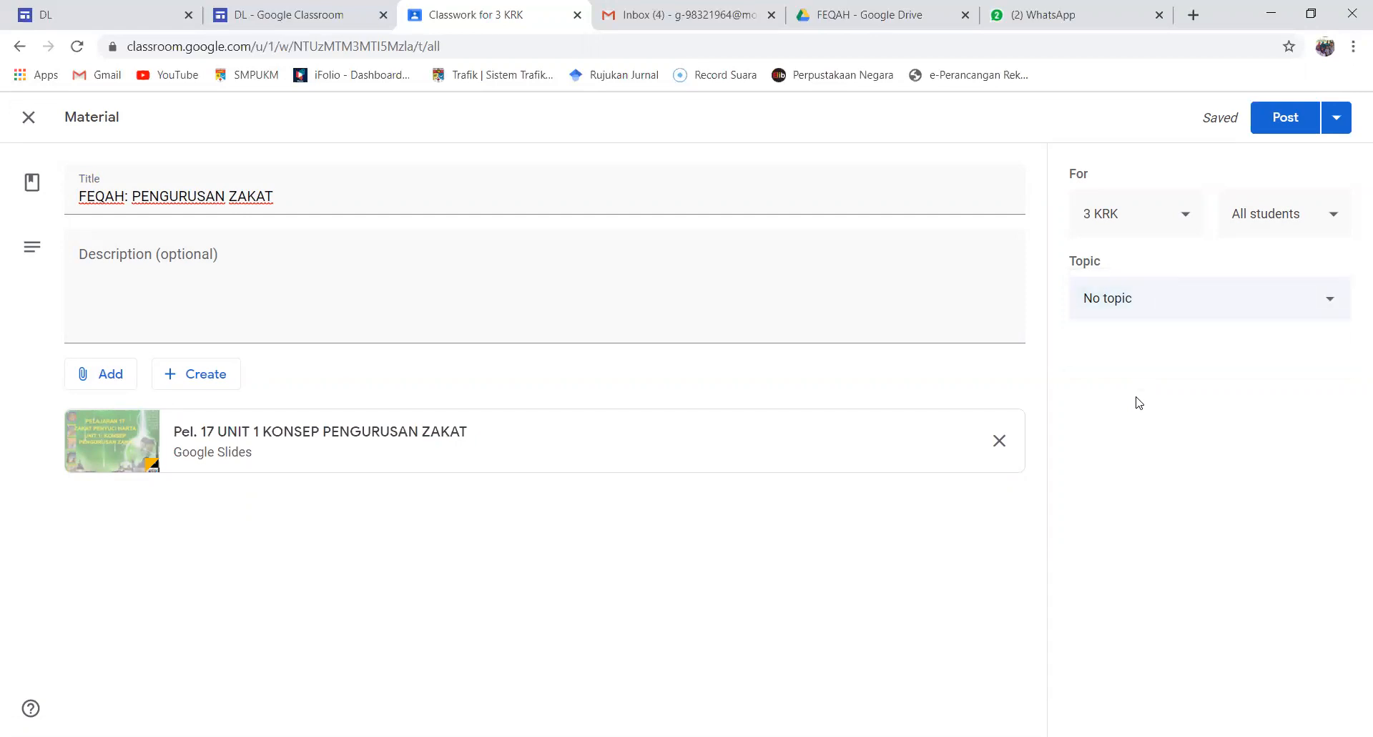
left_click(1287, 119)
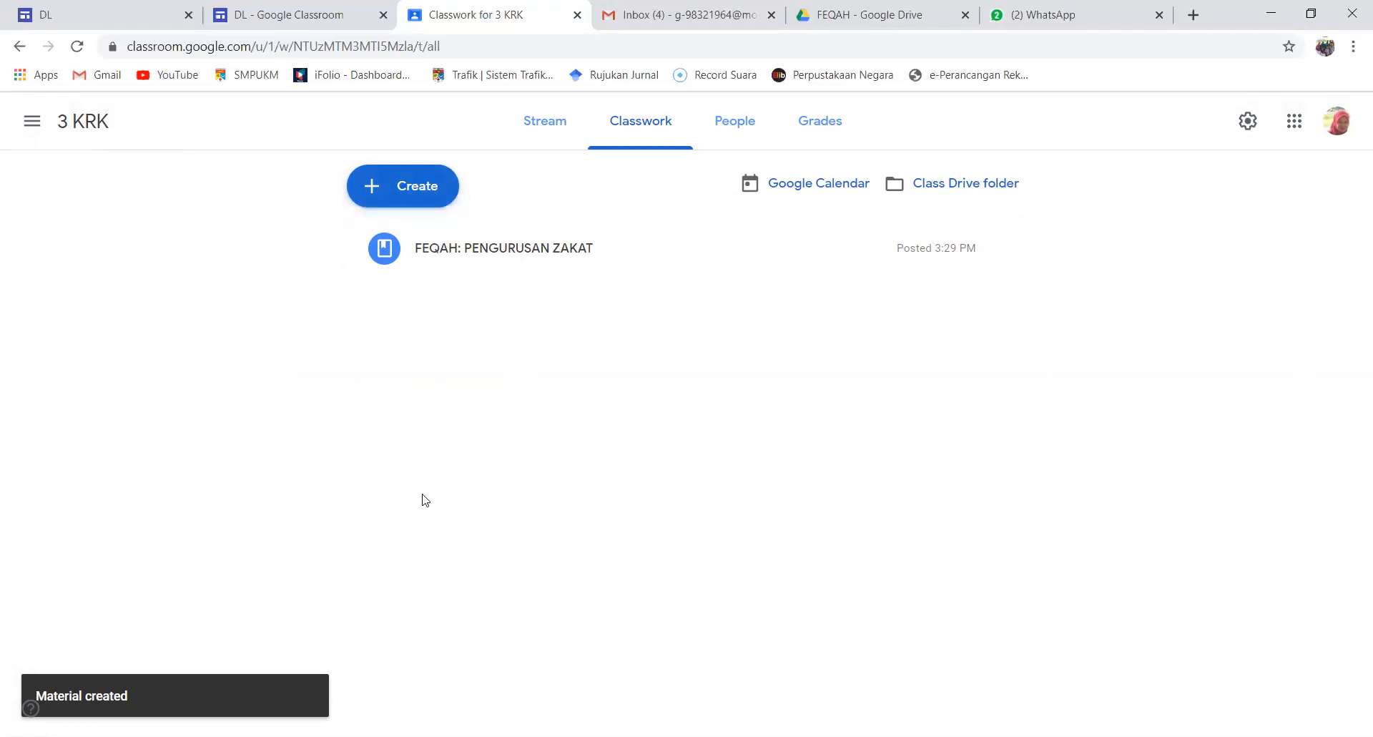
Add a classwork topic named "NOTA" to 3 KRK
left_click(414, 190)
left_click(405, 396)
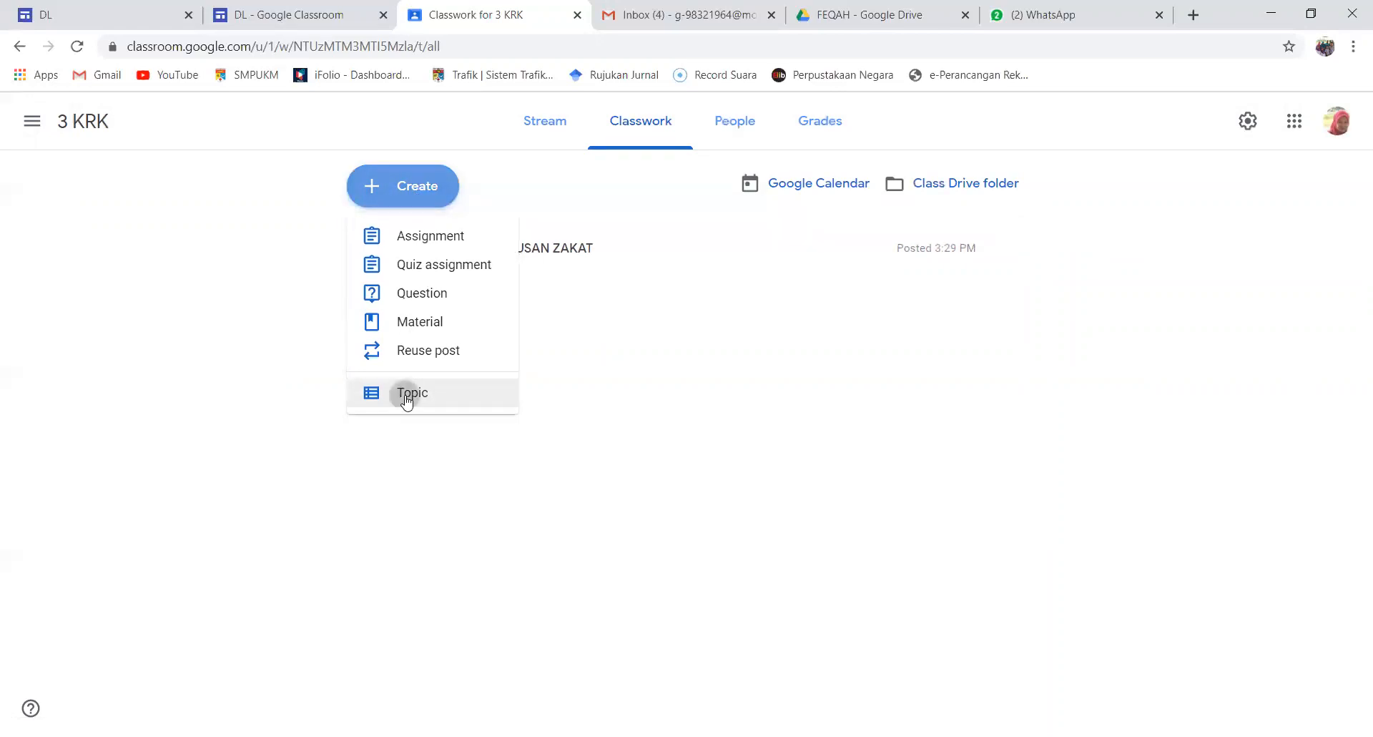
type("NOTA")
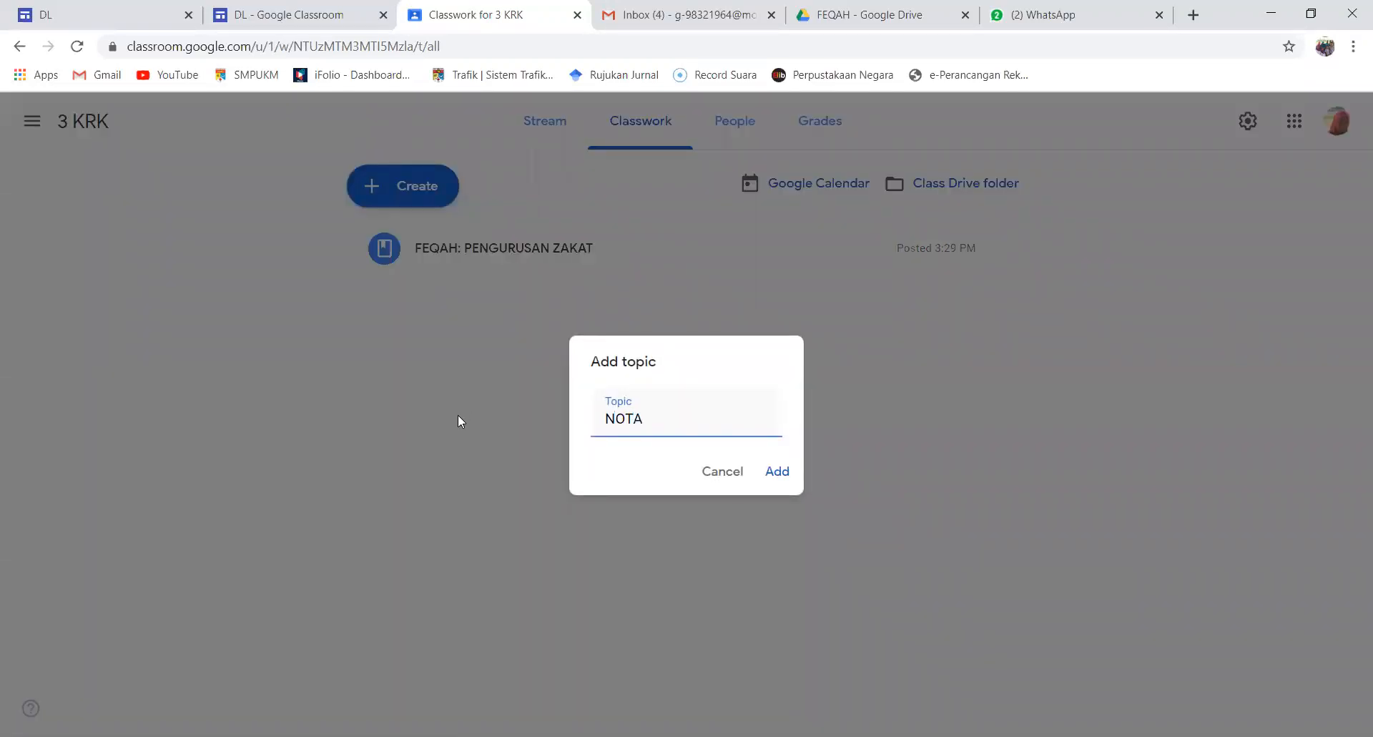
left_click(777, 475)
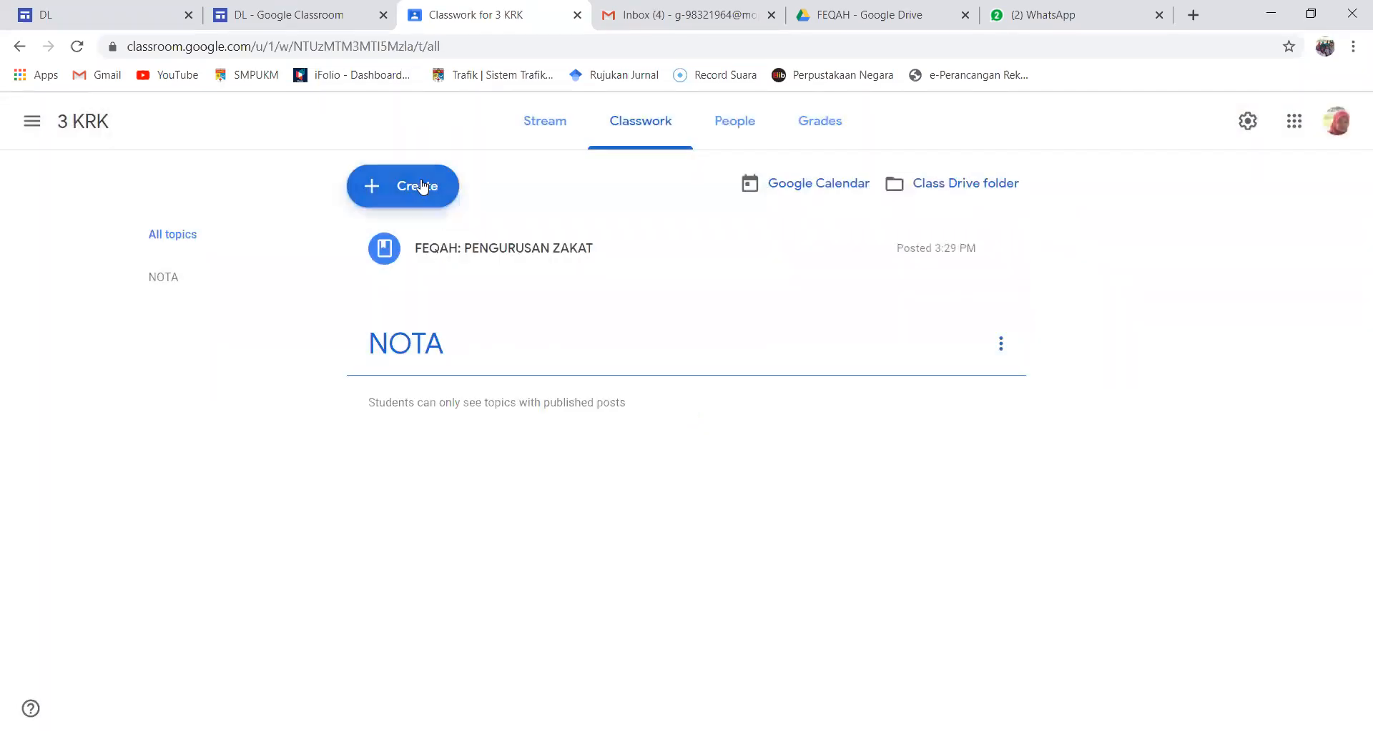
Add a second classwork topic named "LATIHAN" and move it below the NOTA topic
left_click(422, 186)
left_click(415, 392)
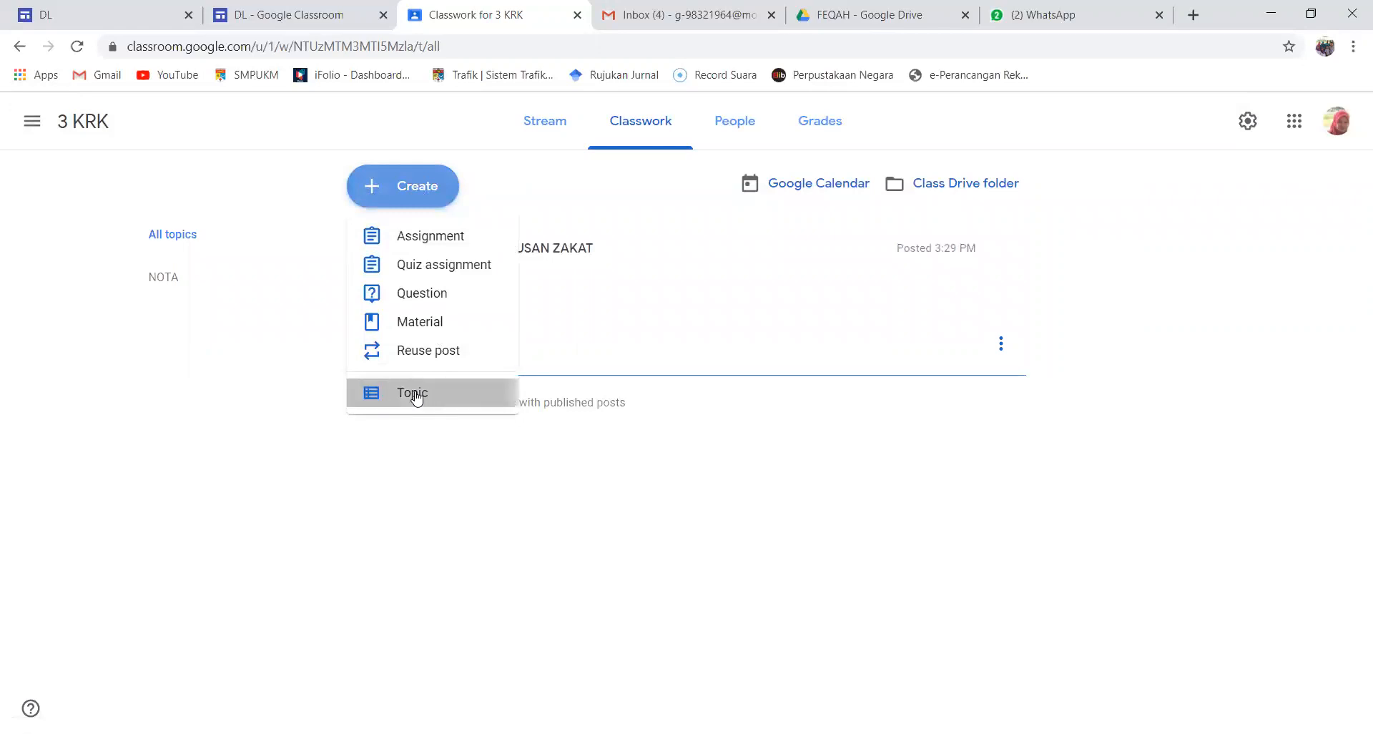
type("LATIHAN")
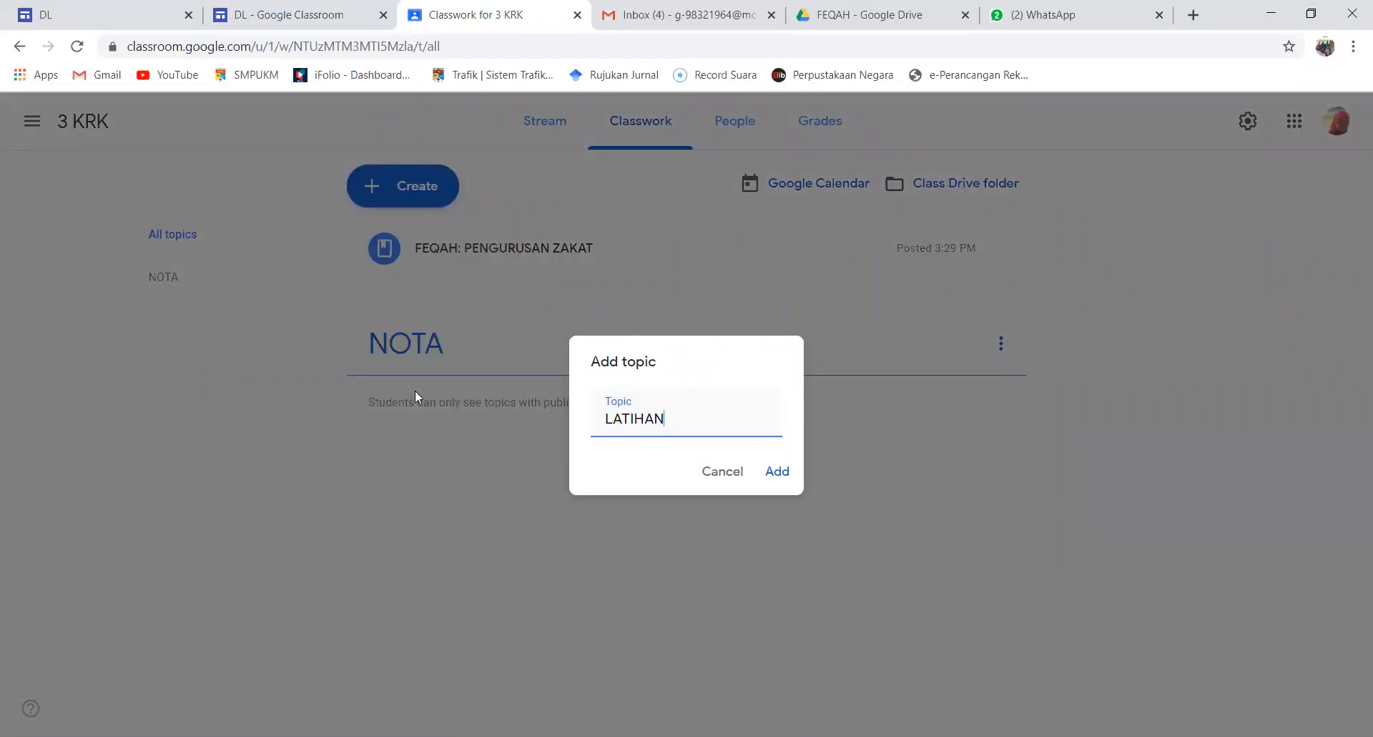
left_click(761, 471)
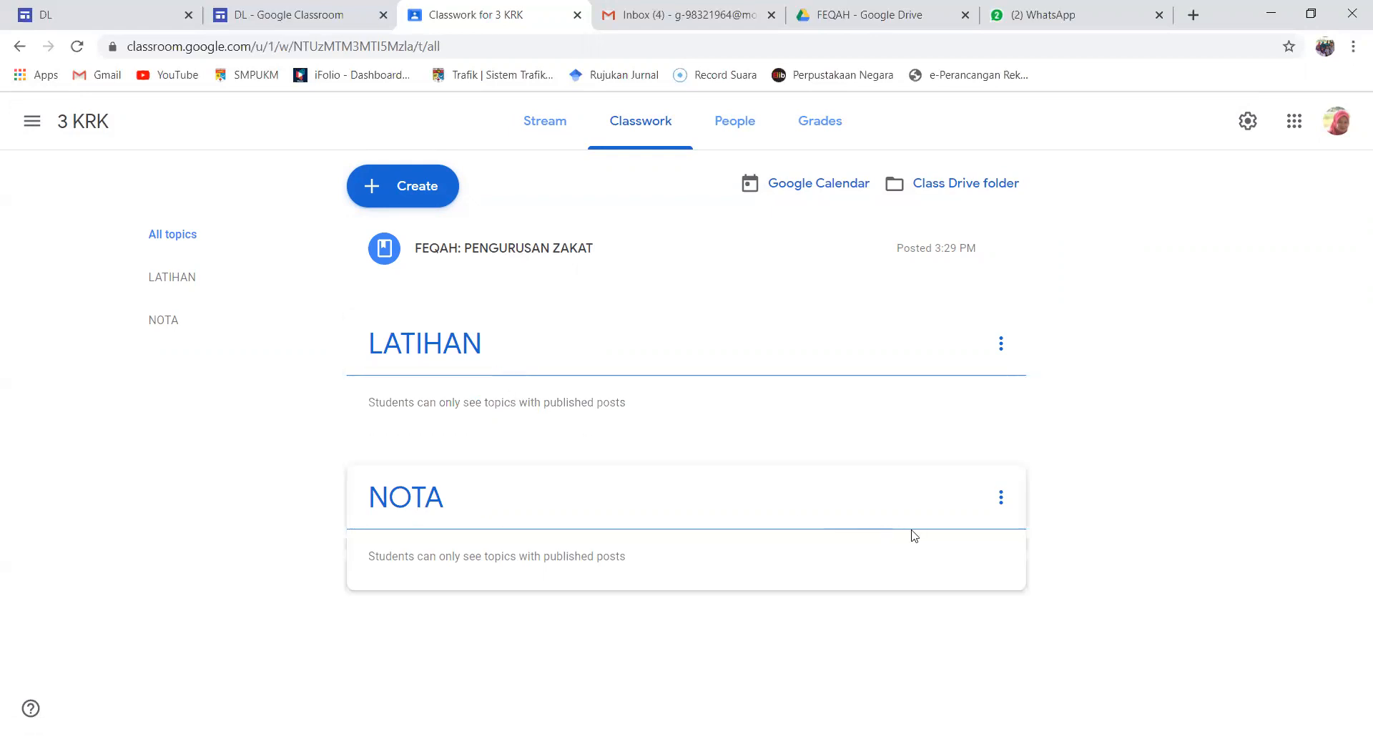
left_click(1002, 350)
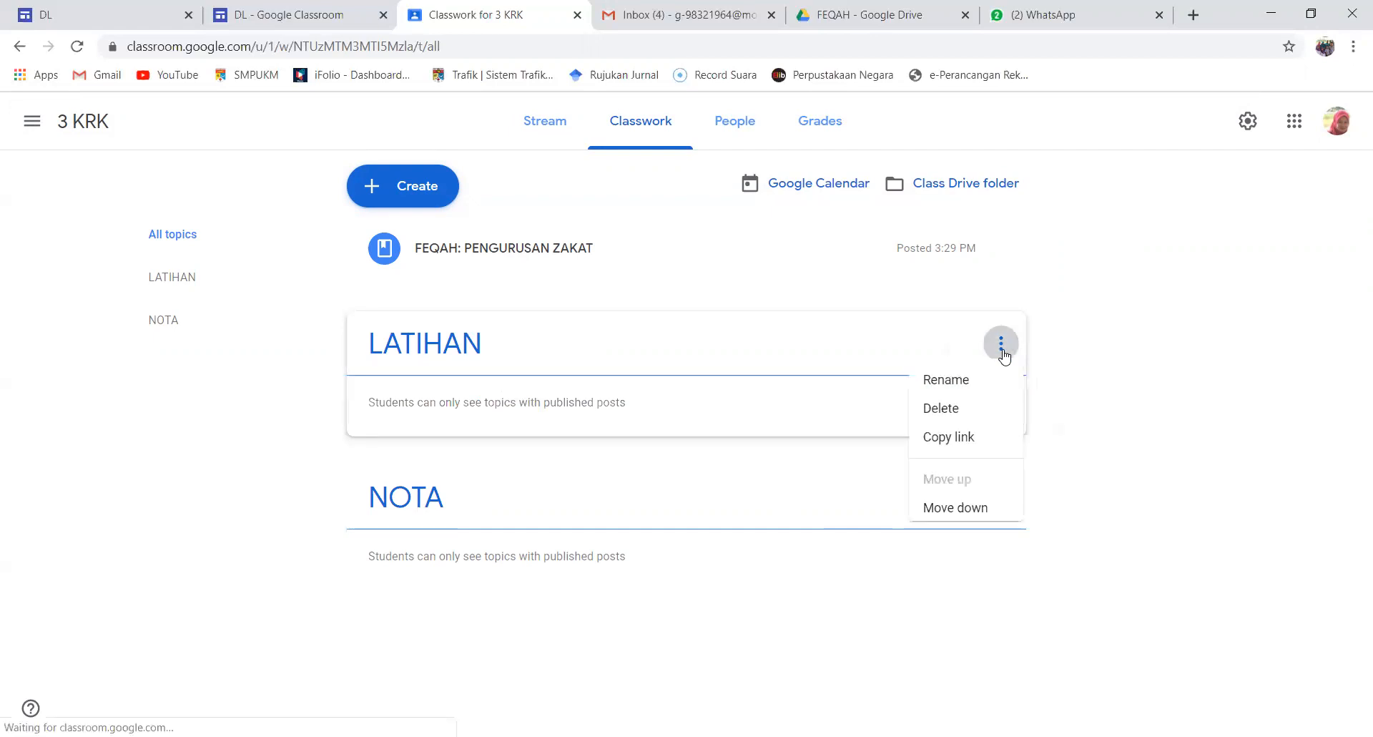
left_click(944, 510)
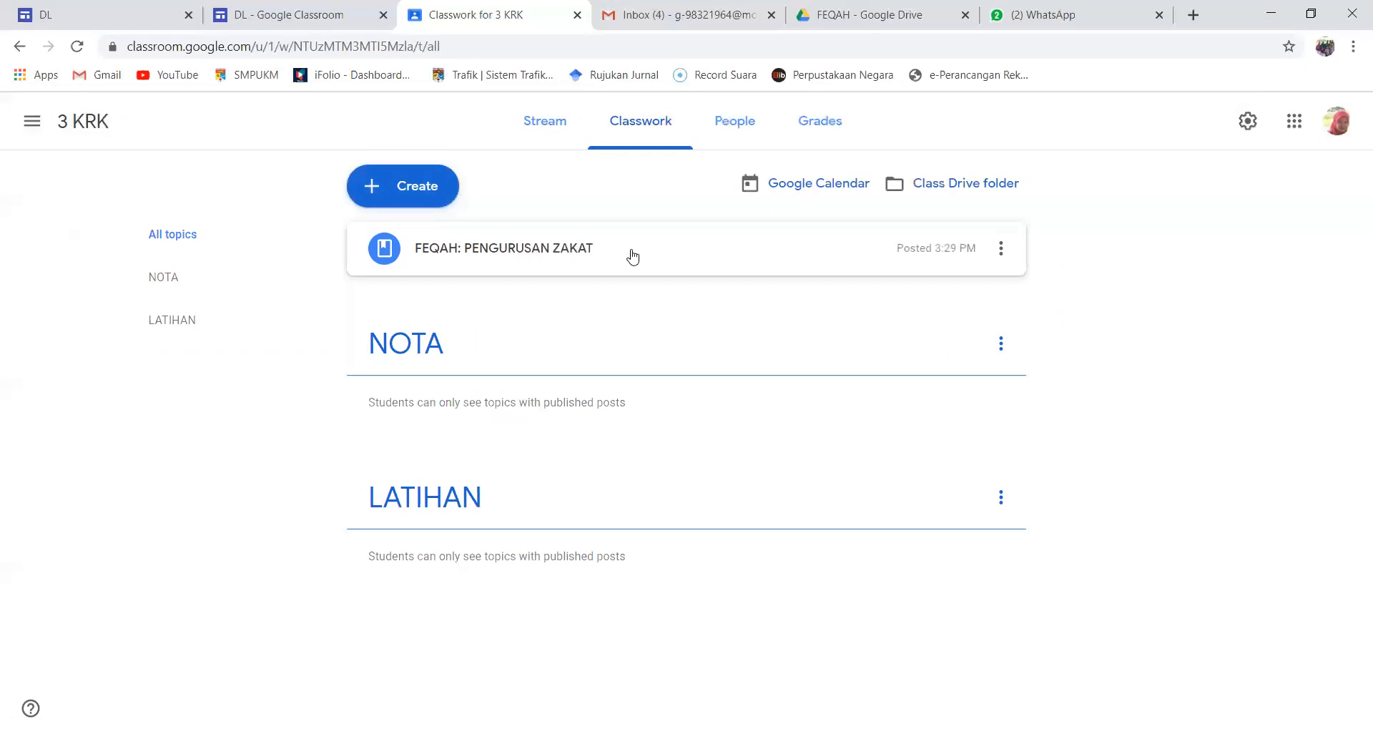
Edit the material "FEQAH: PENGURUSAN ZAKAT" to place it under the topic NOTA, and save it
left_click(1001, 250)
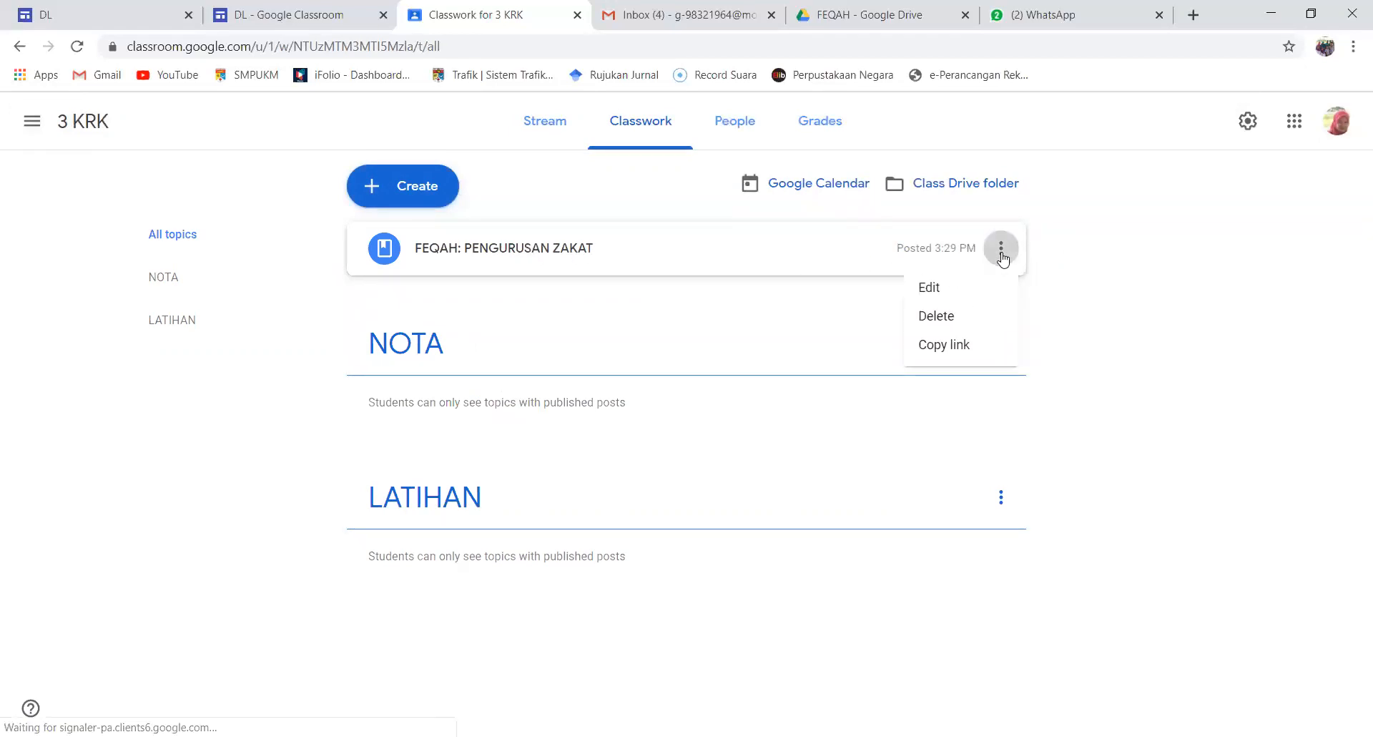
left_click(933, 288)
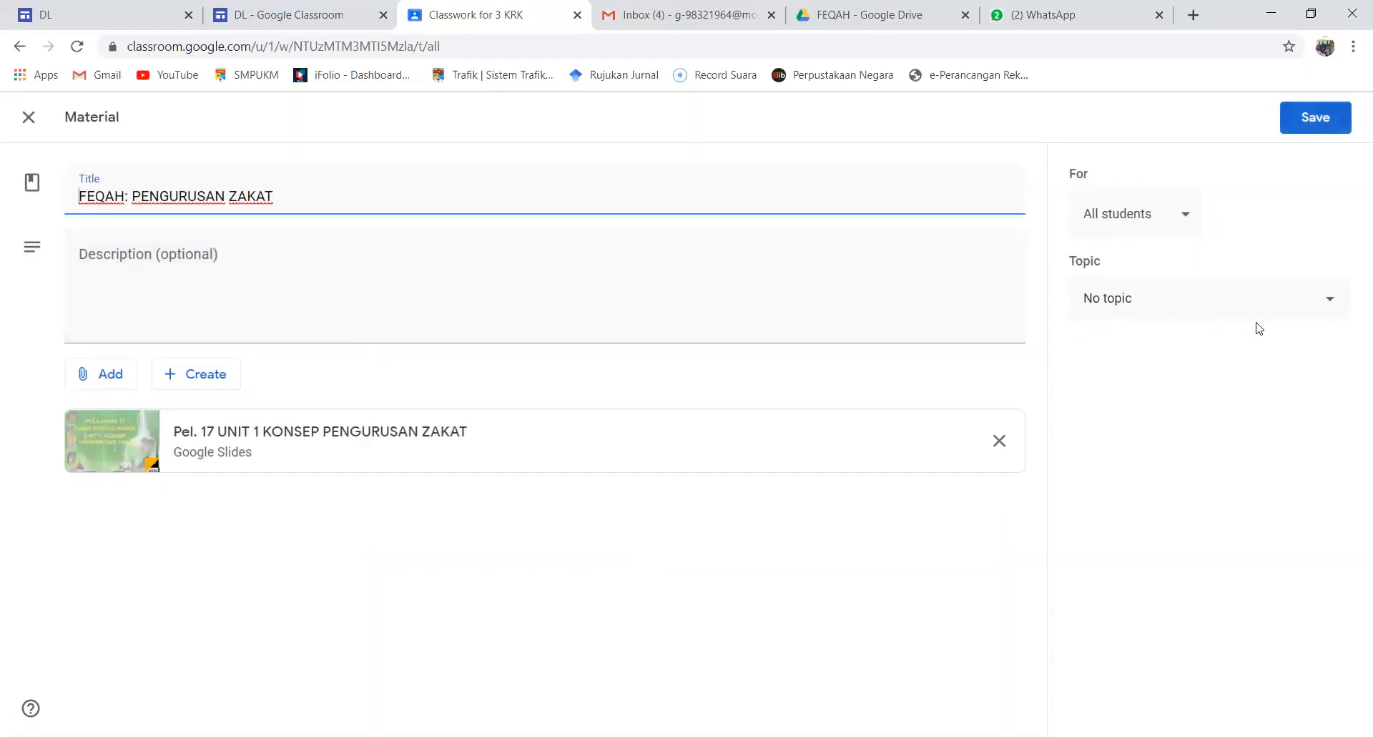
left_click(1324, 305)
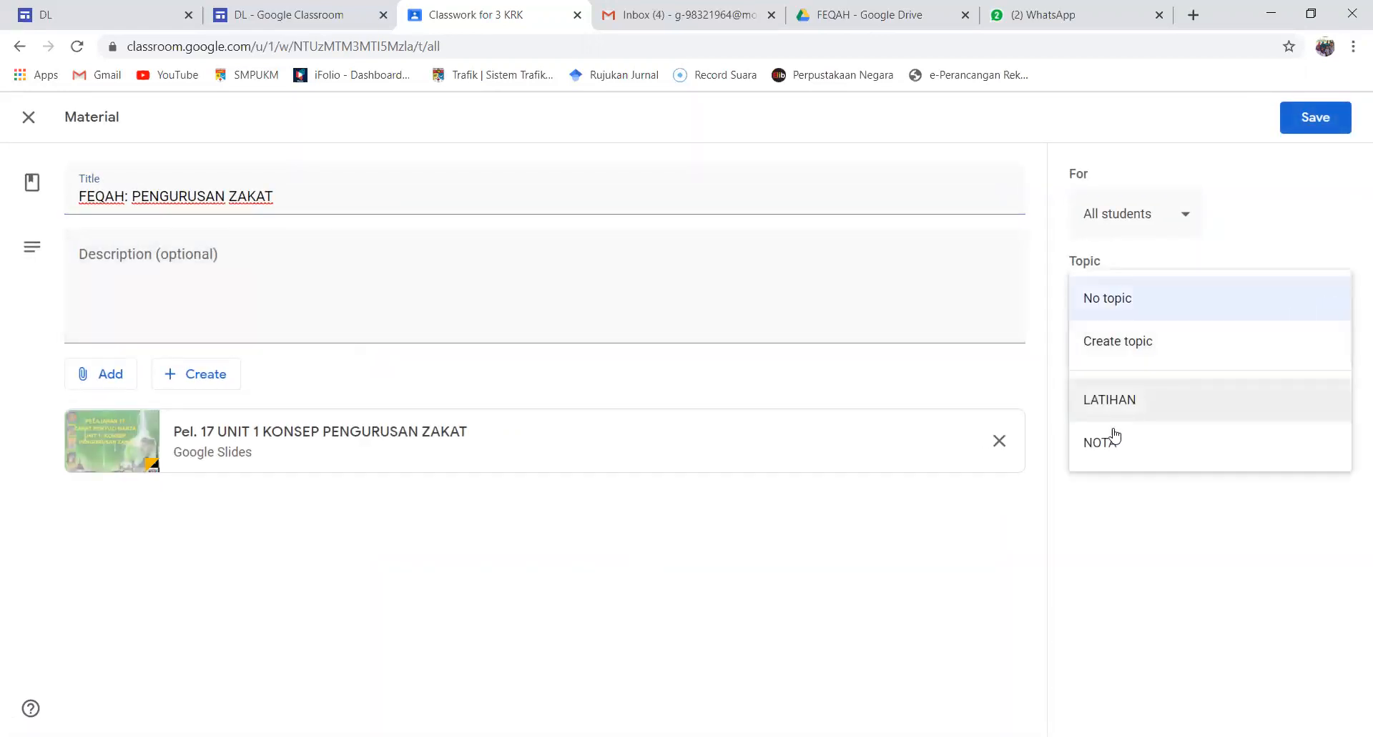
left_click(1102, 450)
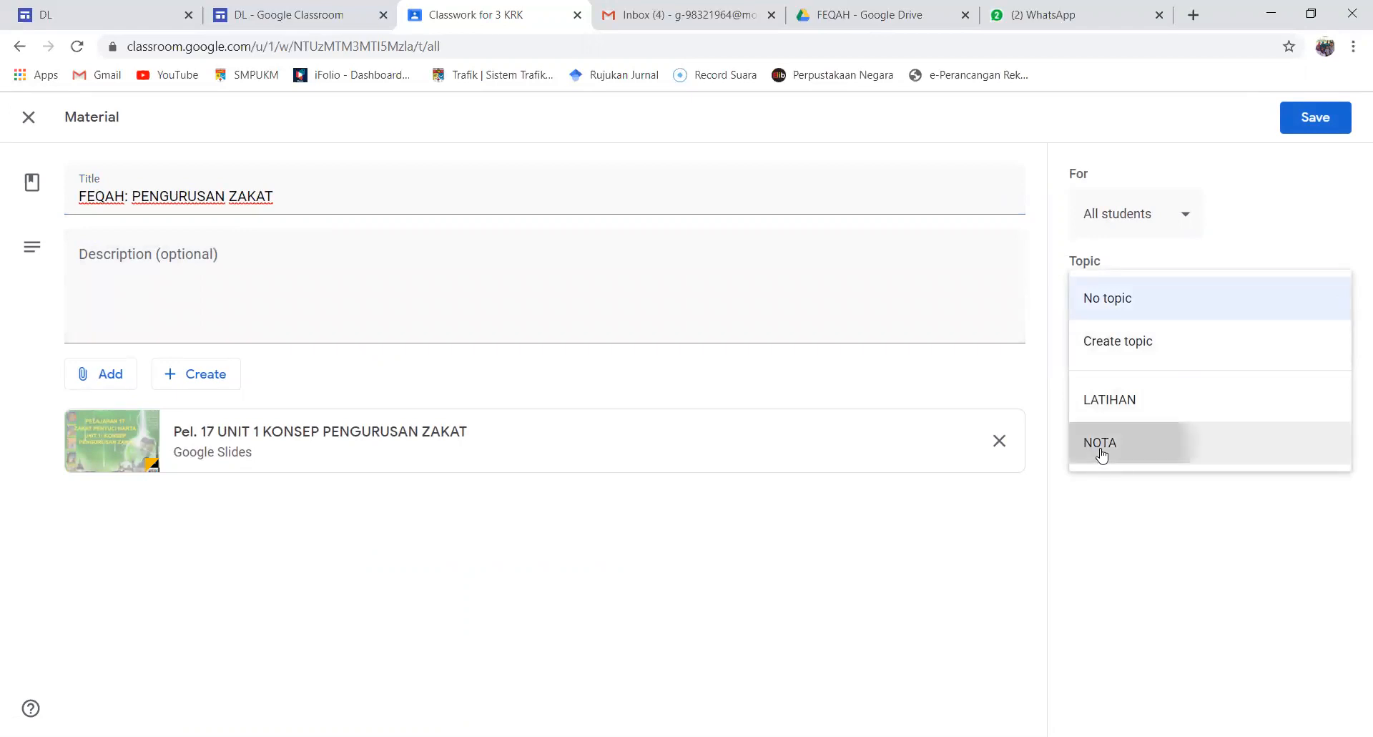
left_click(1311, 123)
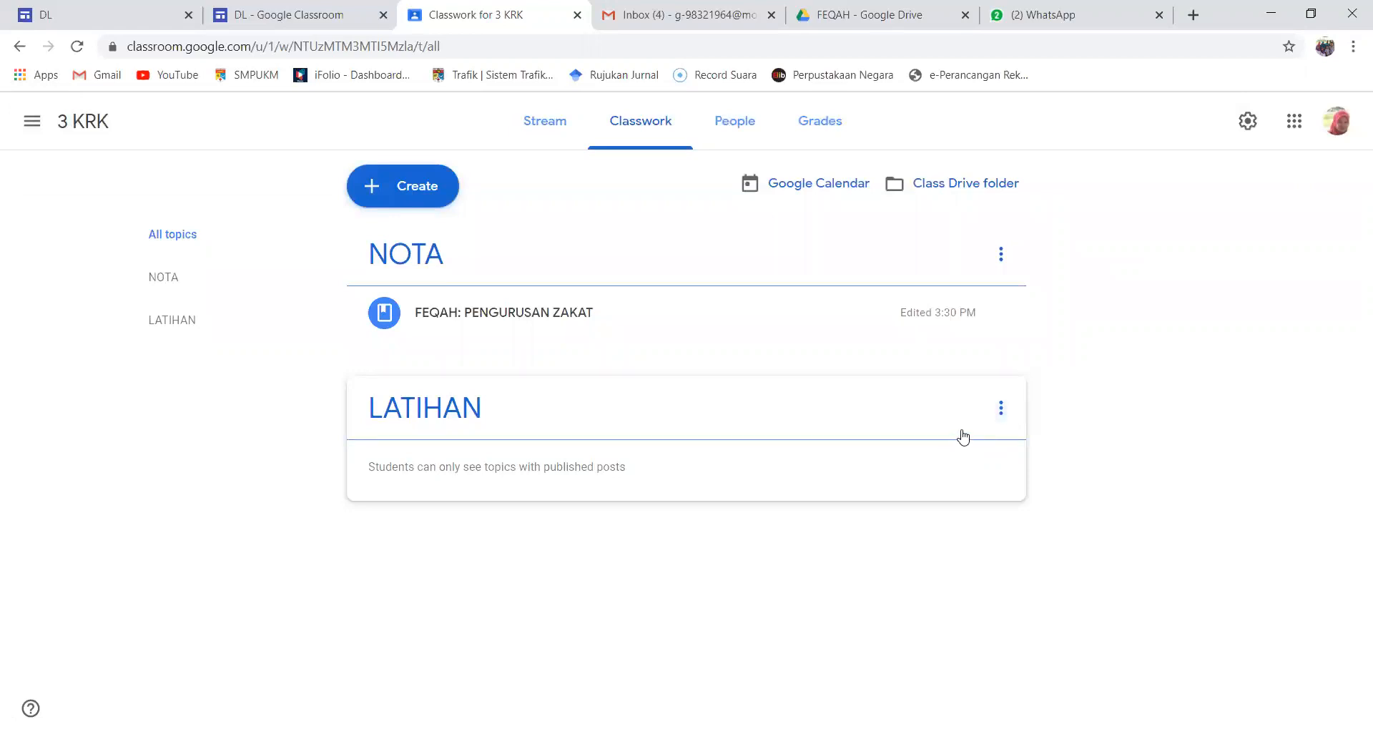
Start a new assignment in 3 KRK titled "LATIHAN PENGURUSAN ZAKAT"
left_click(1001, 409)
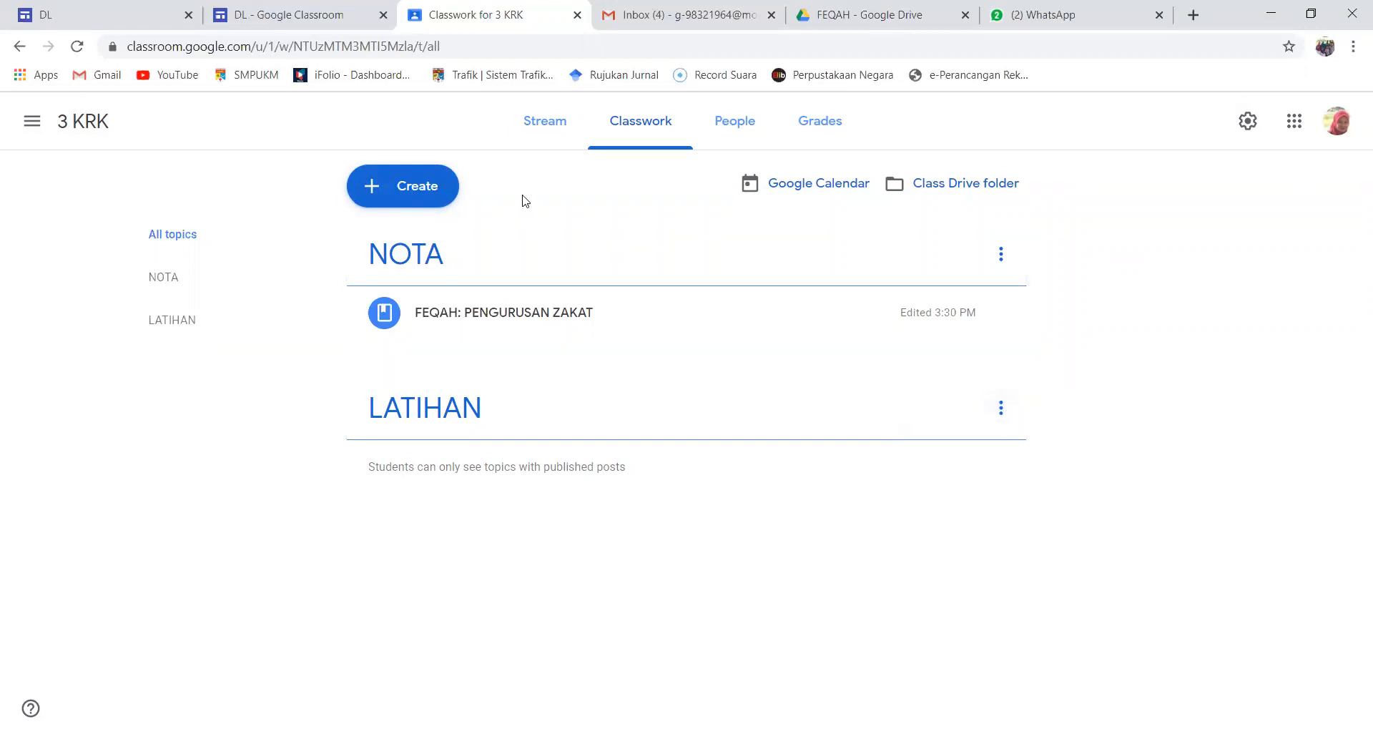
left_click(423, 188)
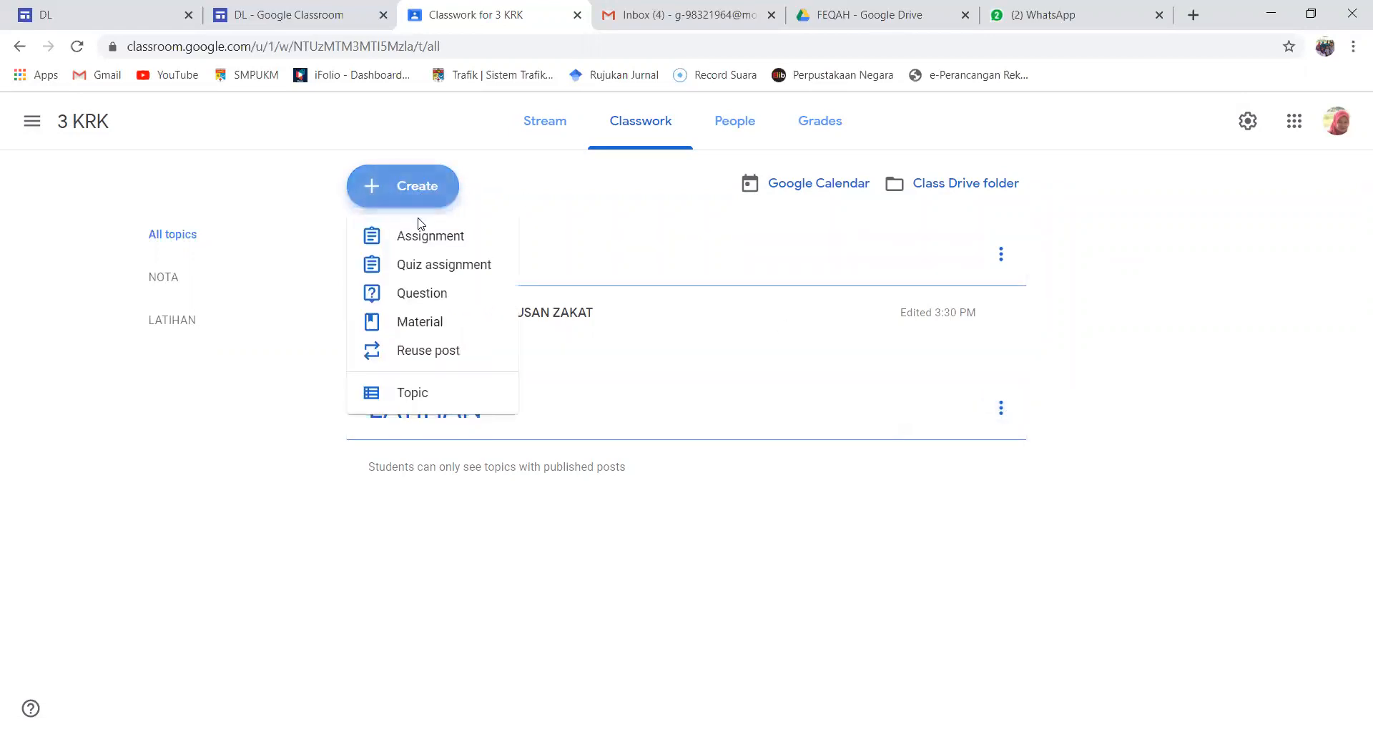
left_click(416, 239)
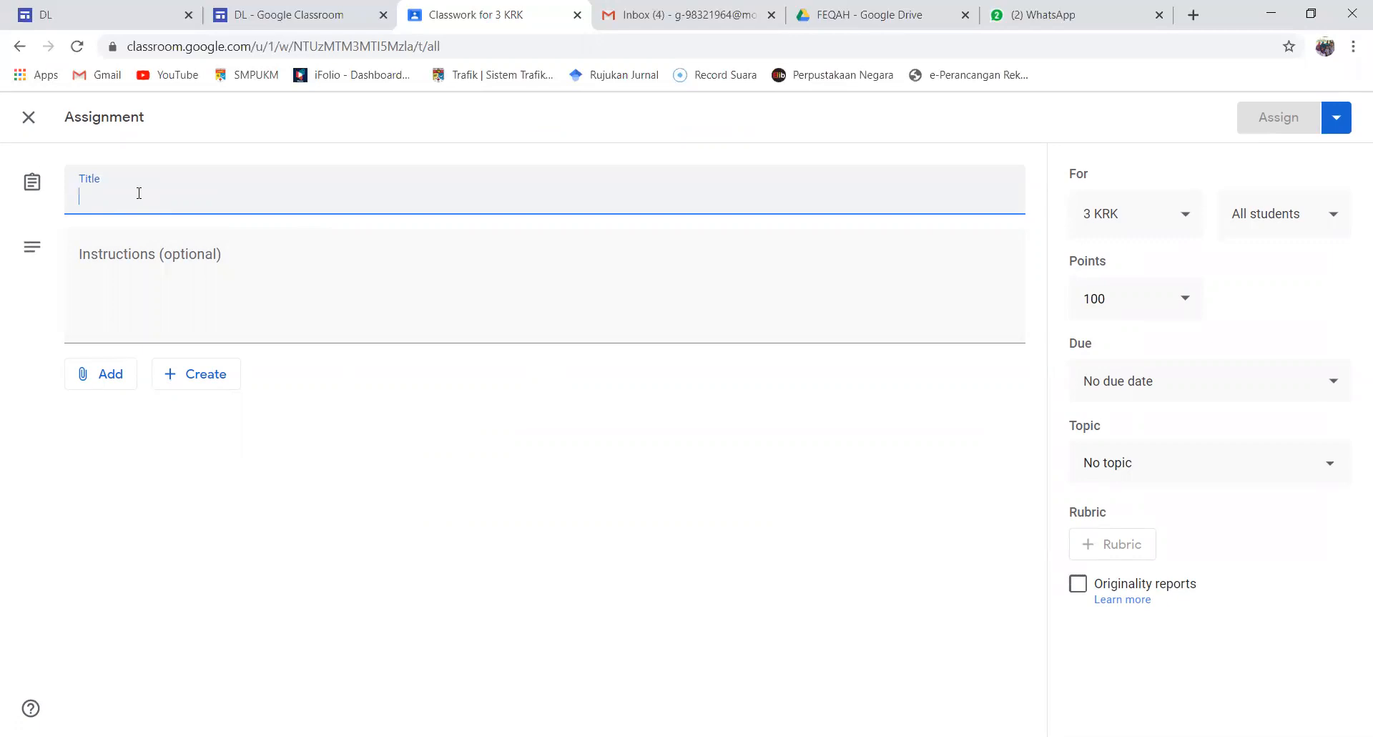
type("LAT")
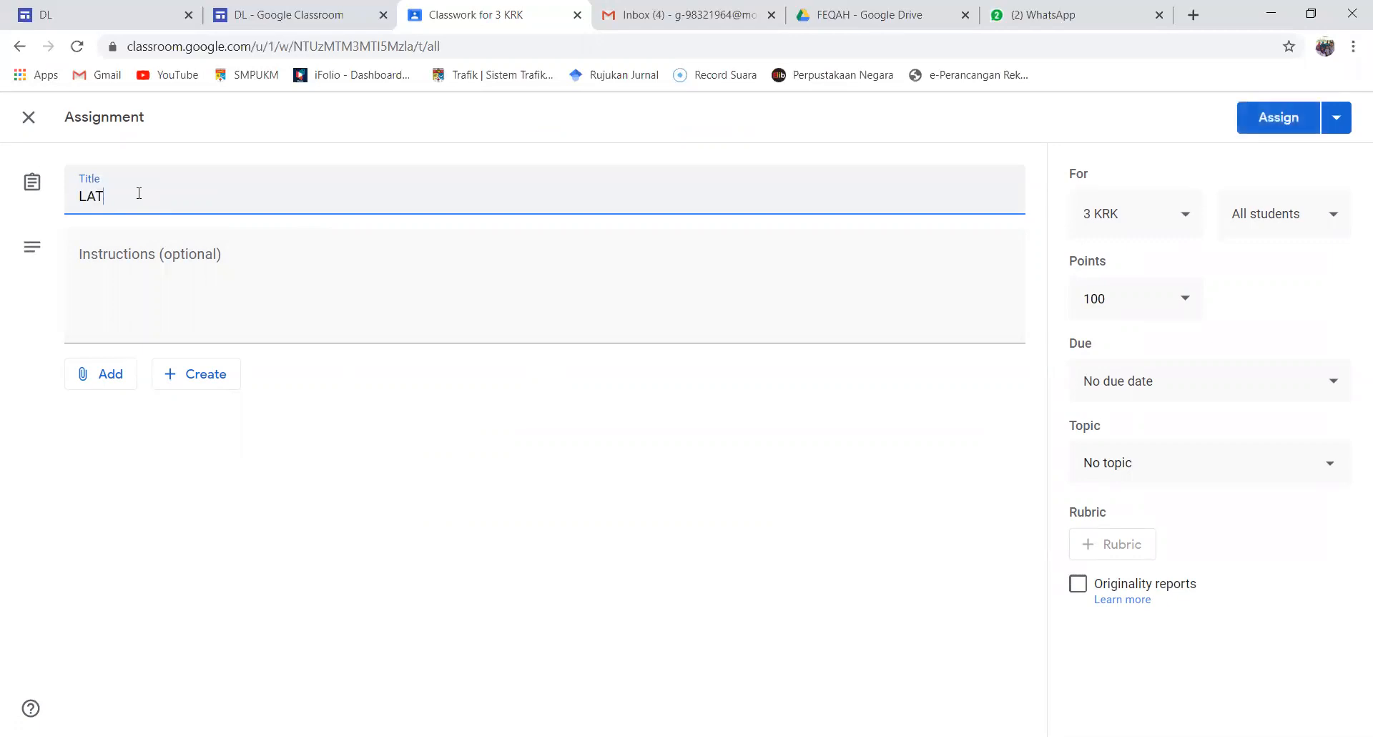
type("IHAN PENGURUSAN ZAKAT")
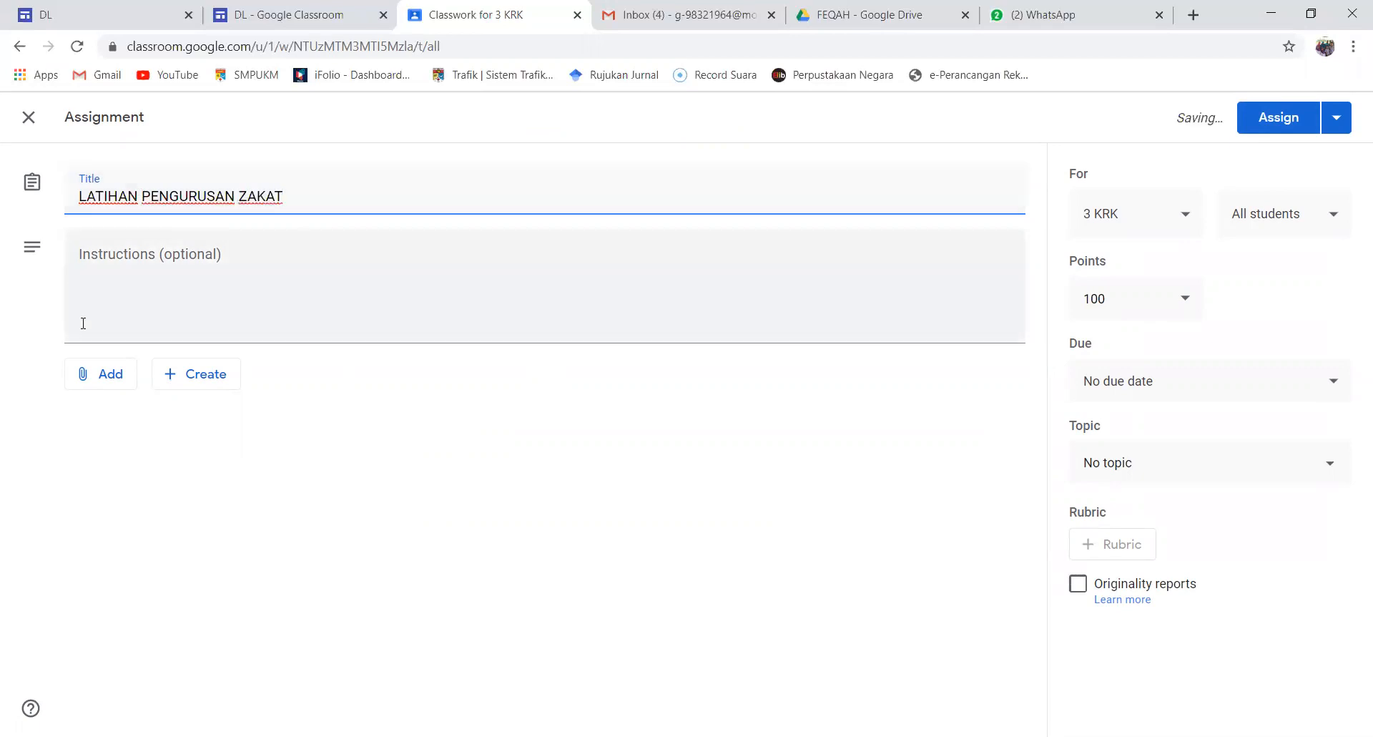
Attach the form "KONSEP PENGURUSAN ZAKAT" from the Google Drive folder PENDIDIKAN ISLAM T3 > FEQAH to the assignment
left_click(95, 379)
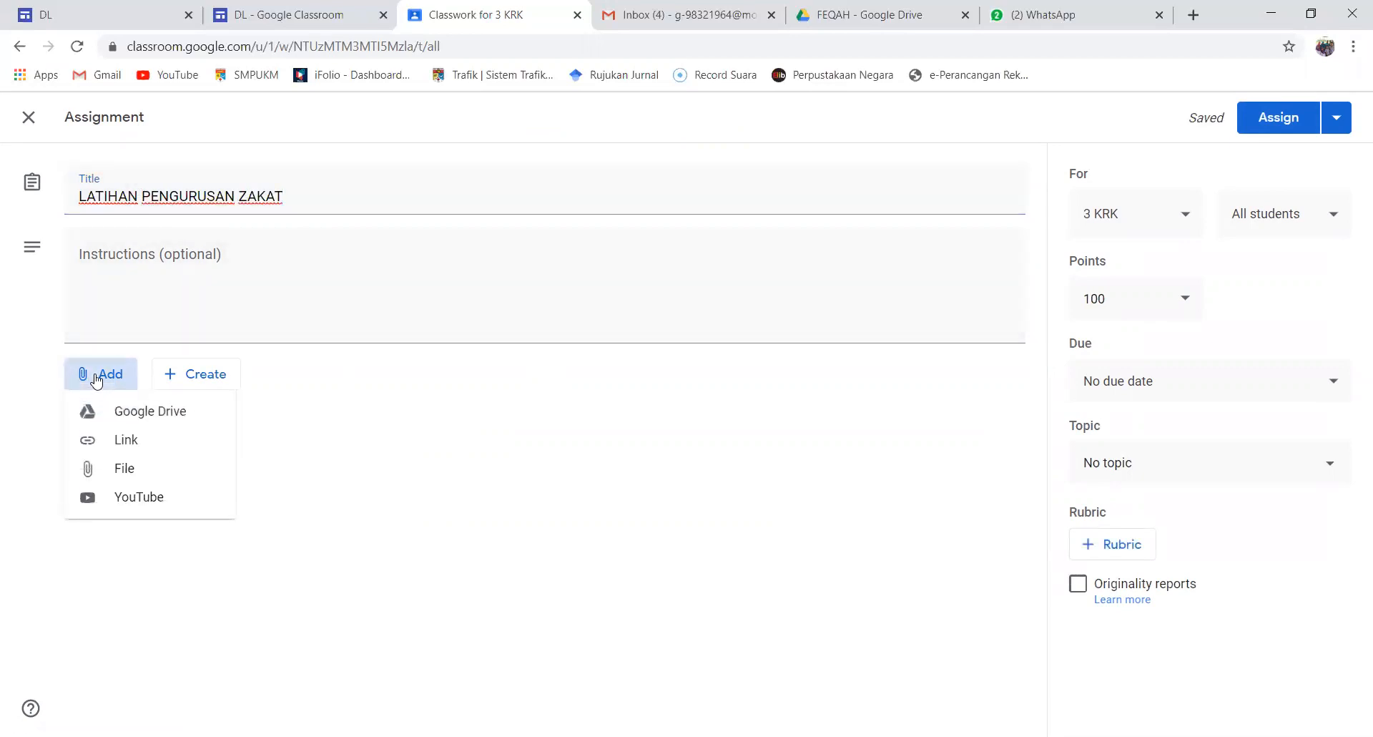
left_click(133, 410)
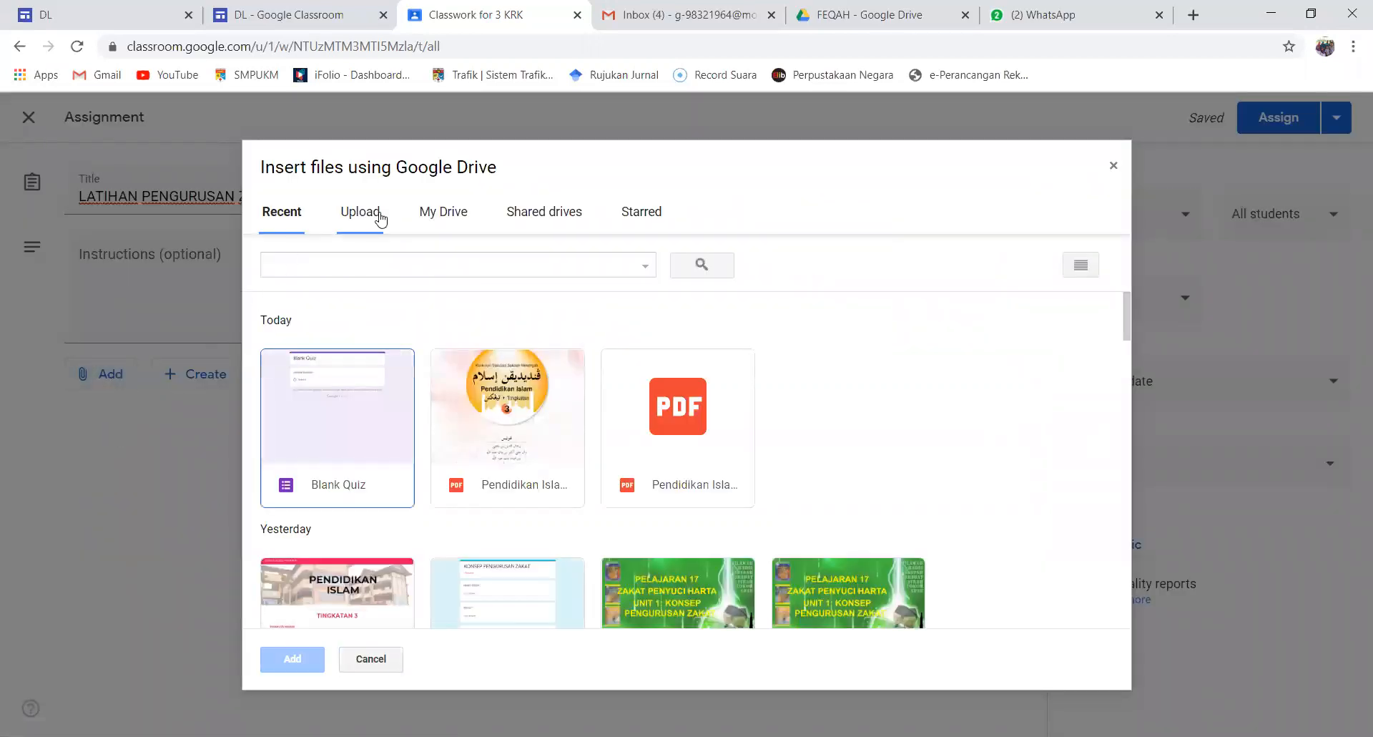
left_click(449, 214)
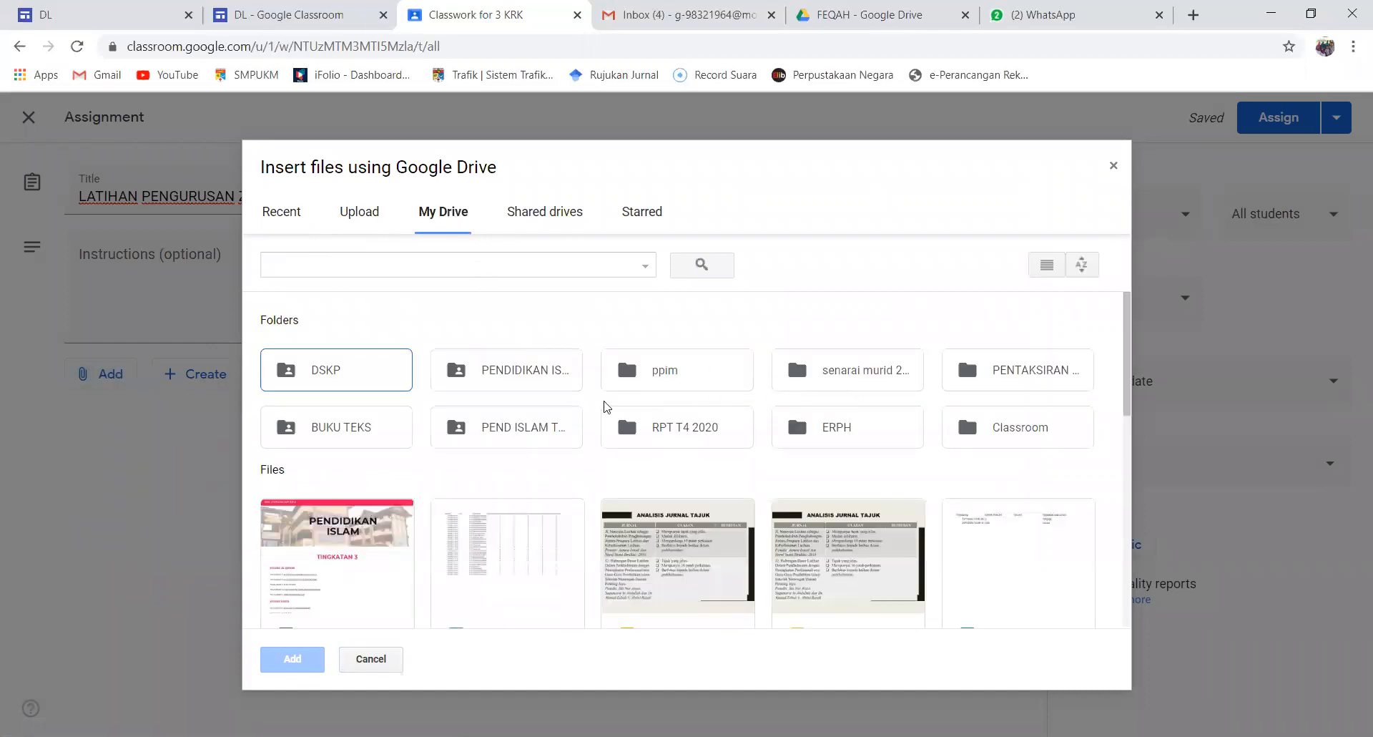
double_click(526, 381)
double_click(698, 389)
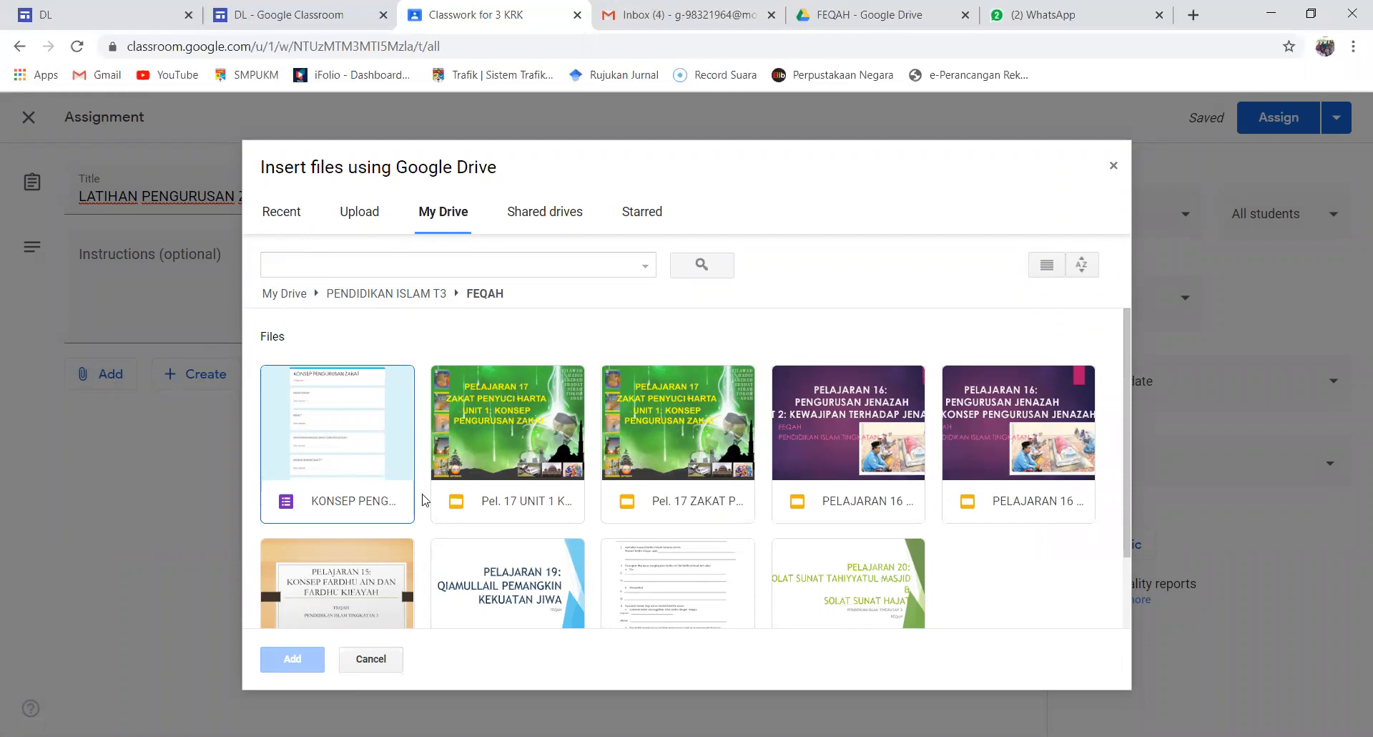
double_click(359, 435)
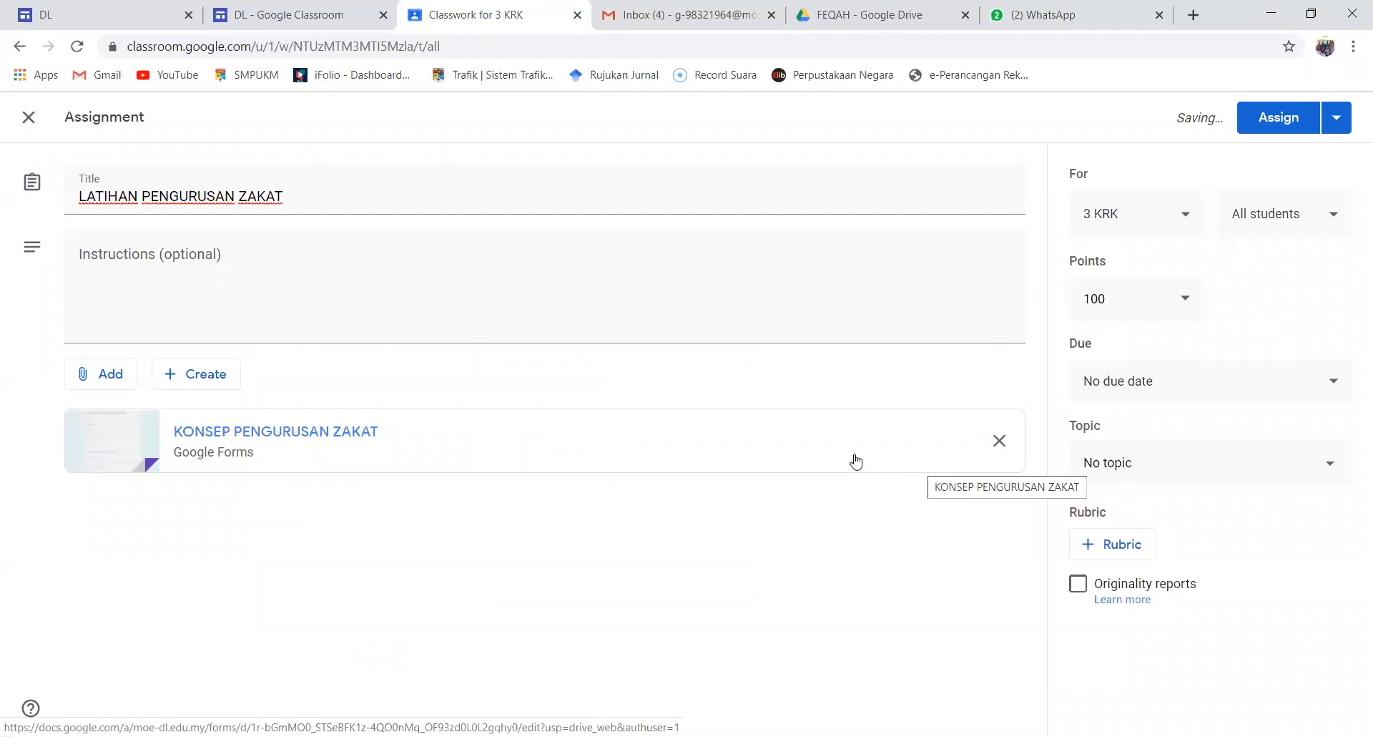
Place the assignment under the topic LATIHAN and assign it to all students of 3 KRK
left_click(1331, 468)
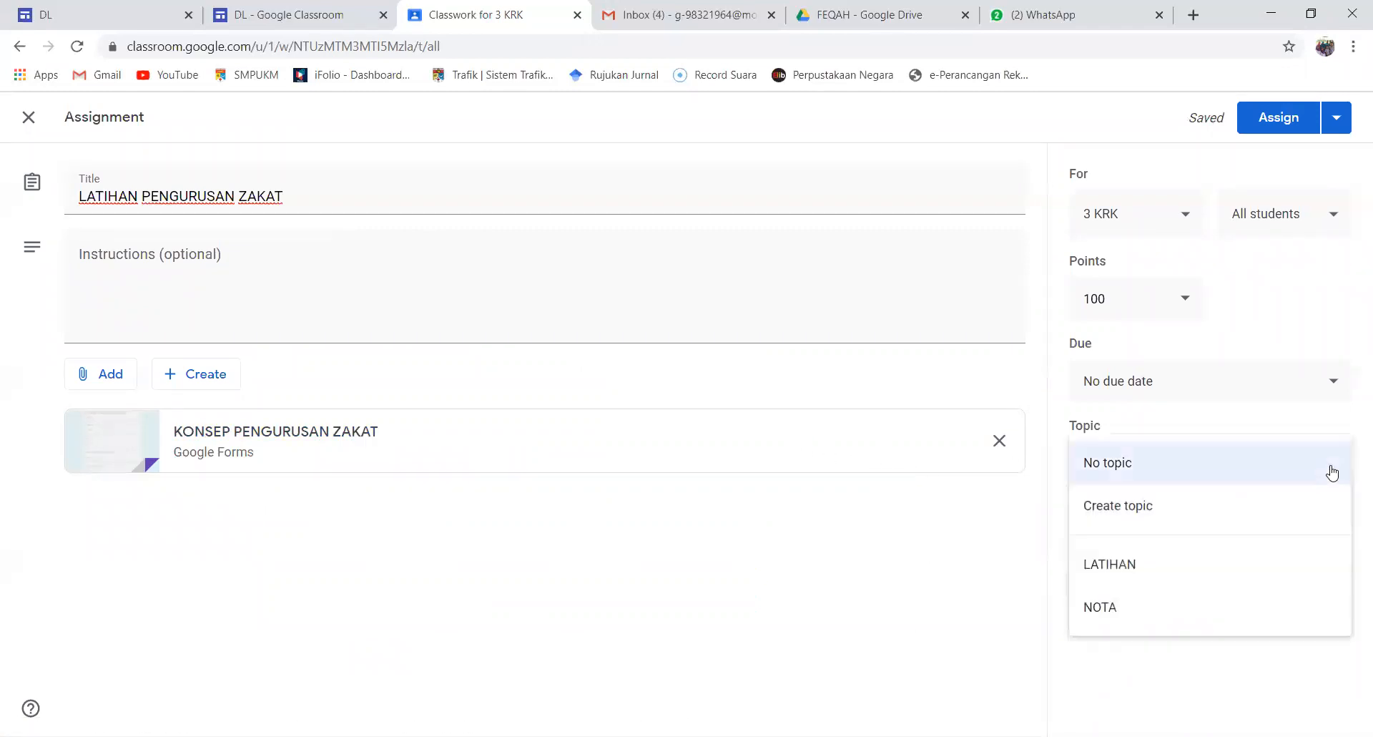
left_click(1148, 572)
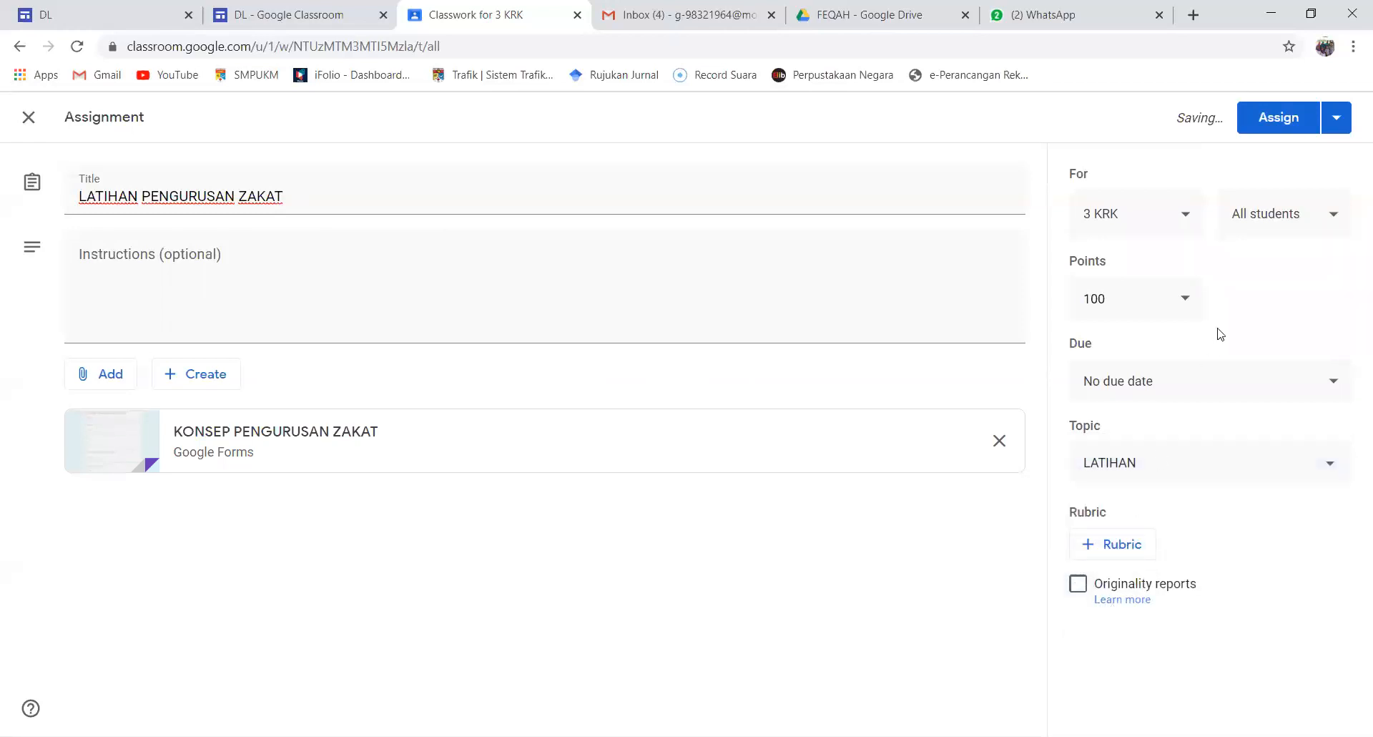
left_click(1267, 121)
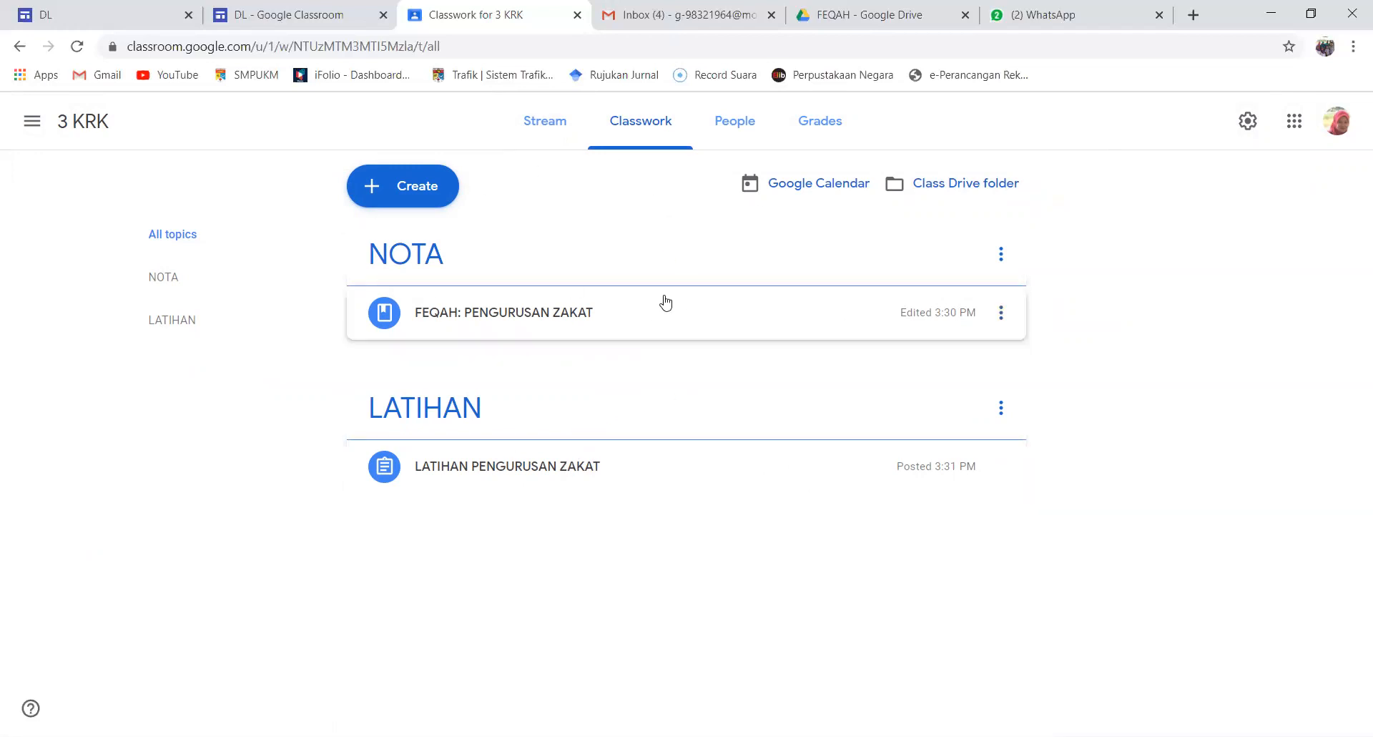
Open the stream of 3 KRK and display its enlarged class code, closing it after viewing
left_click(559, 132)
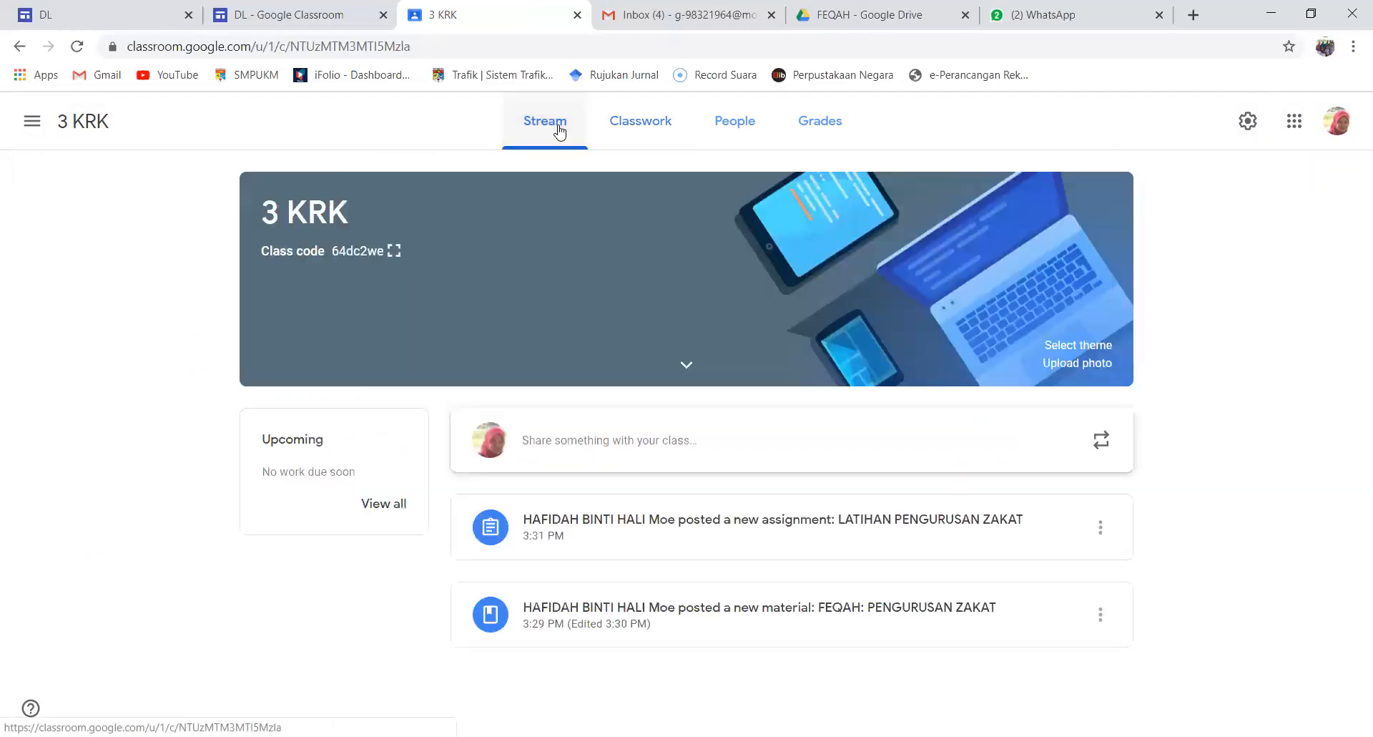
left_click(394, 252)
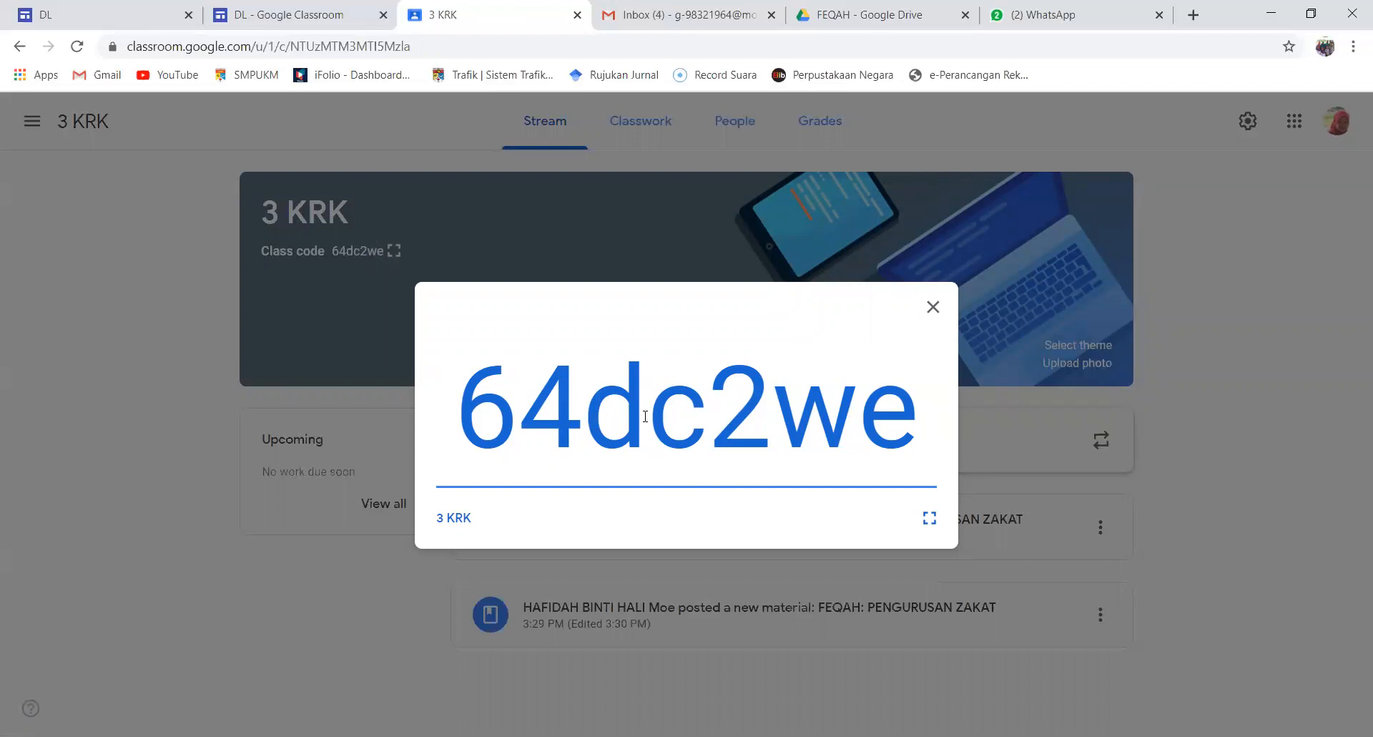
left_click(933, 307)
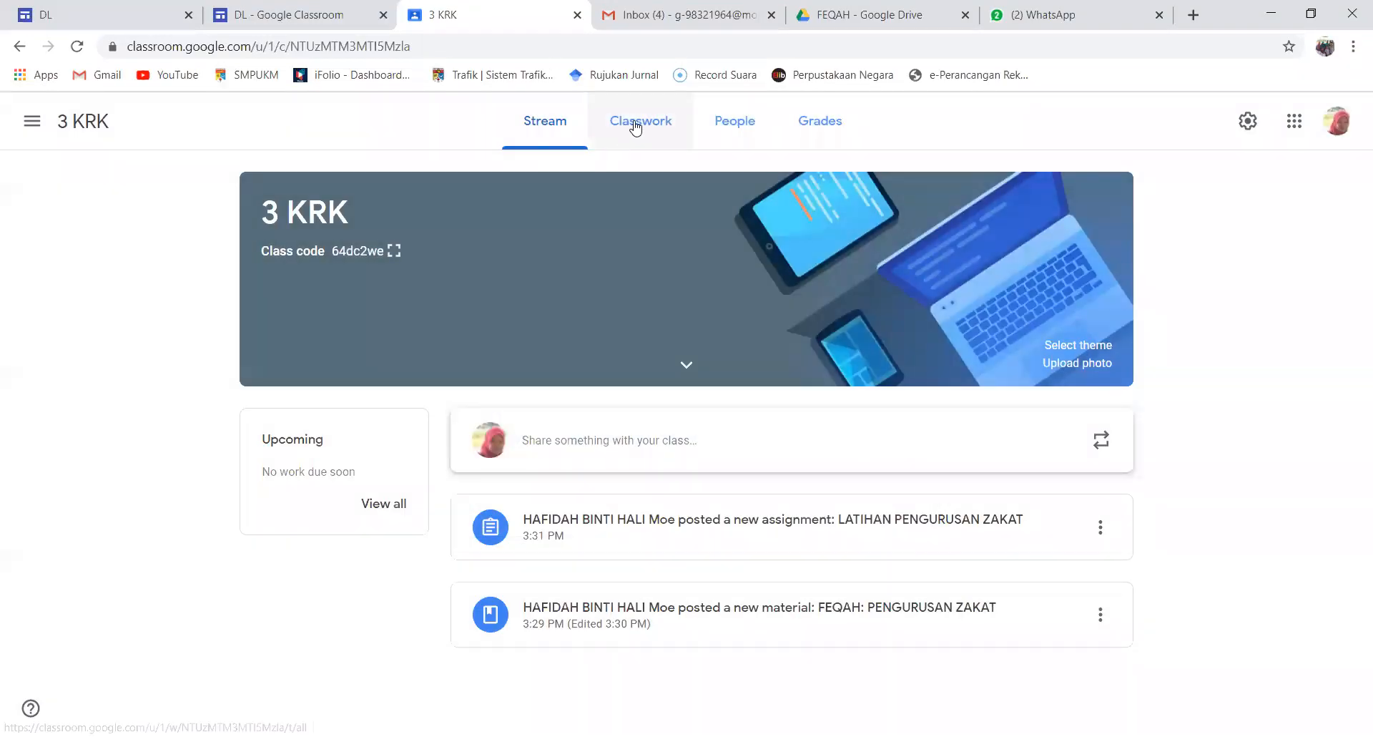
Look over the classwork and grades of 3 KRK, and return to the overview of all classes
left_click(636, 128)
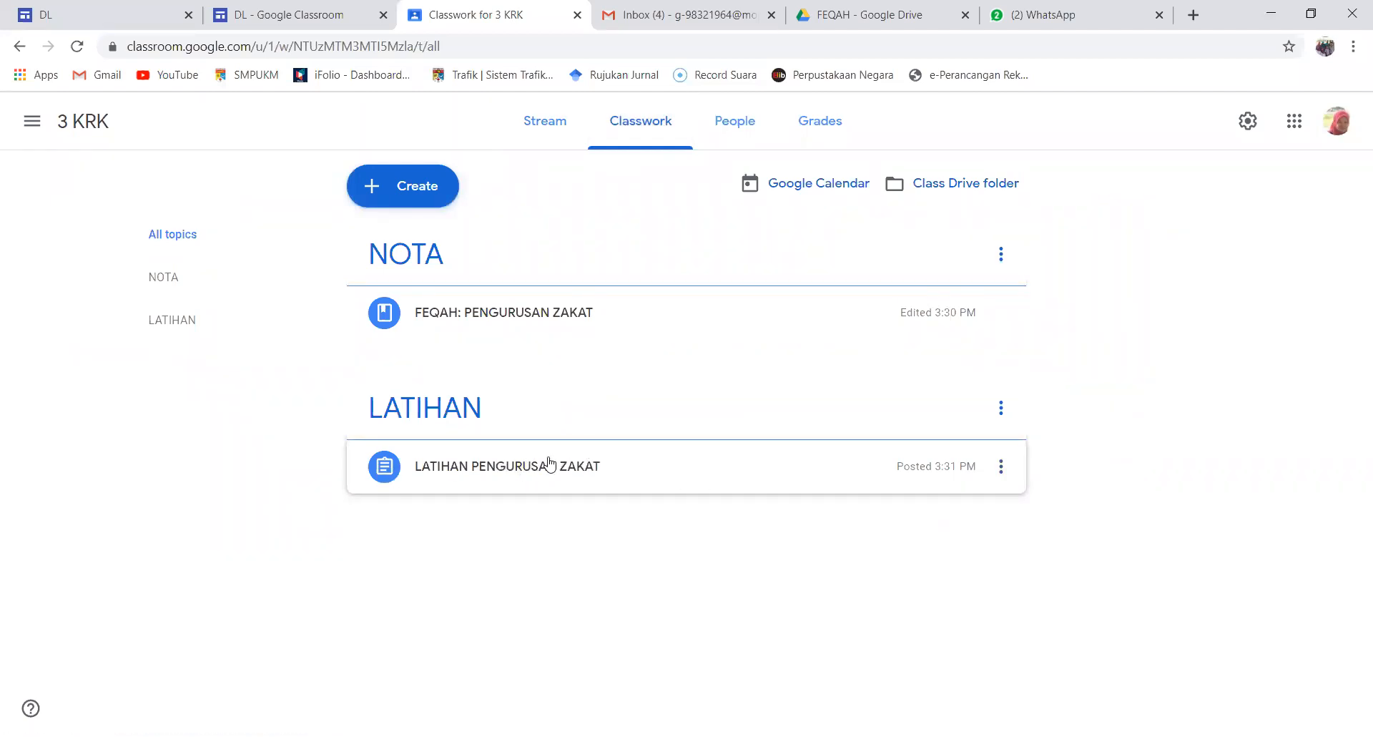
left_click(825, 137)
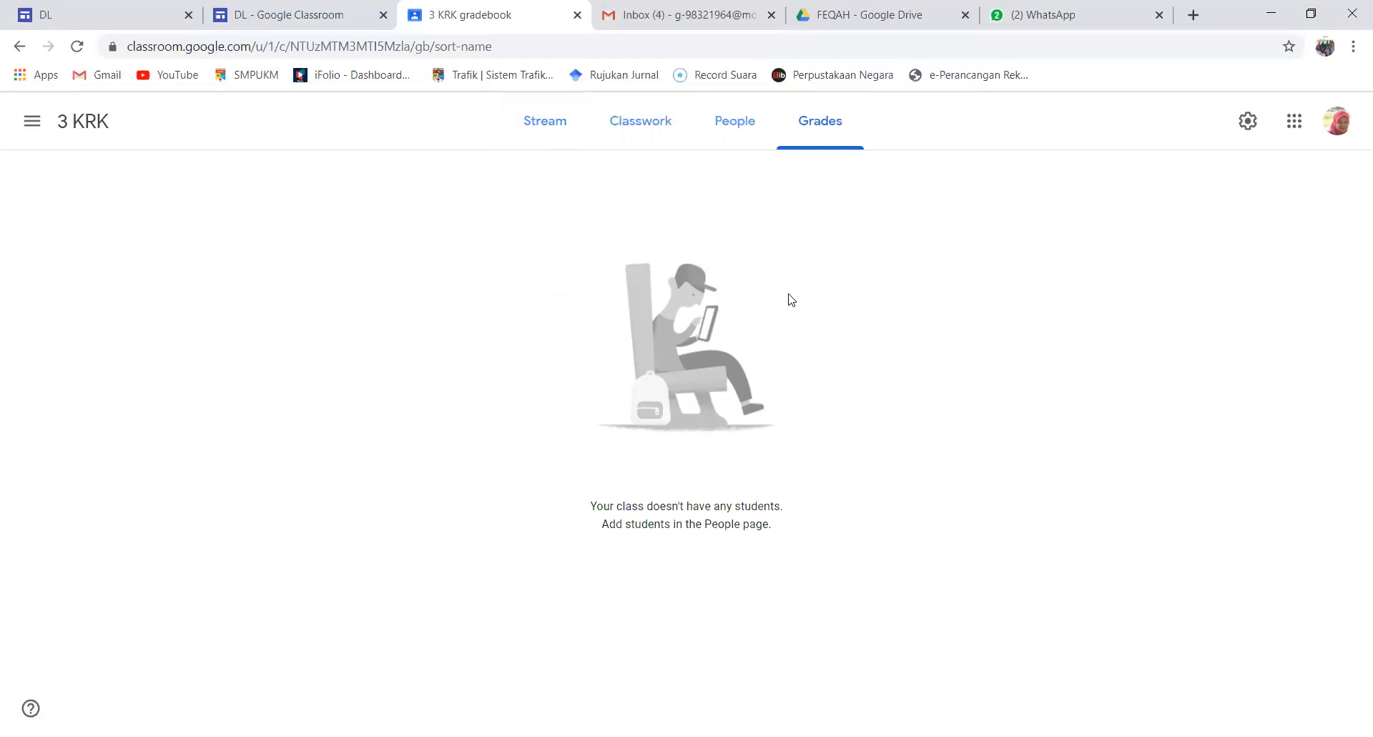
left_click(32, 127)
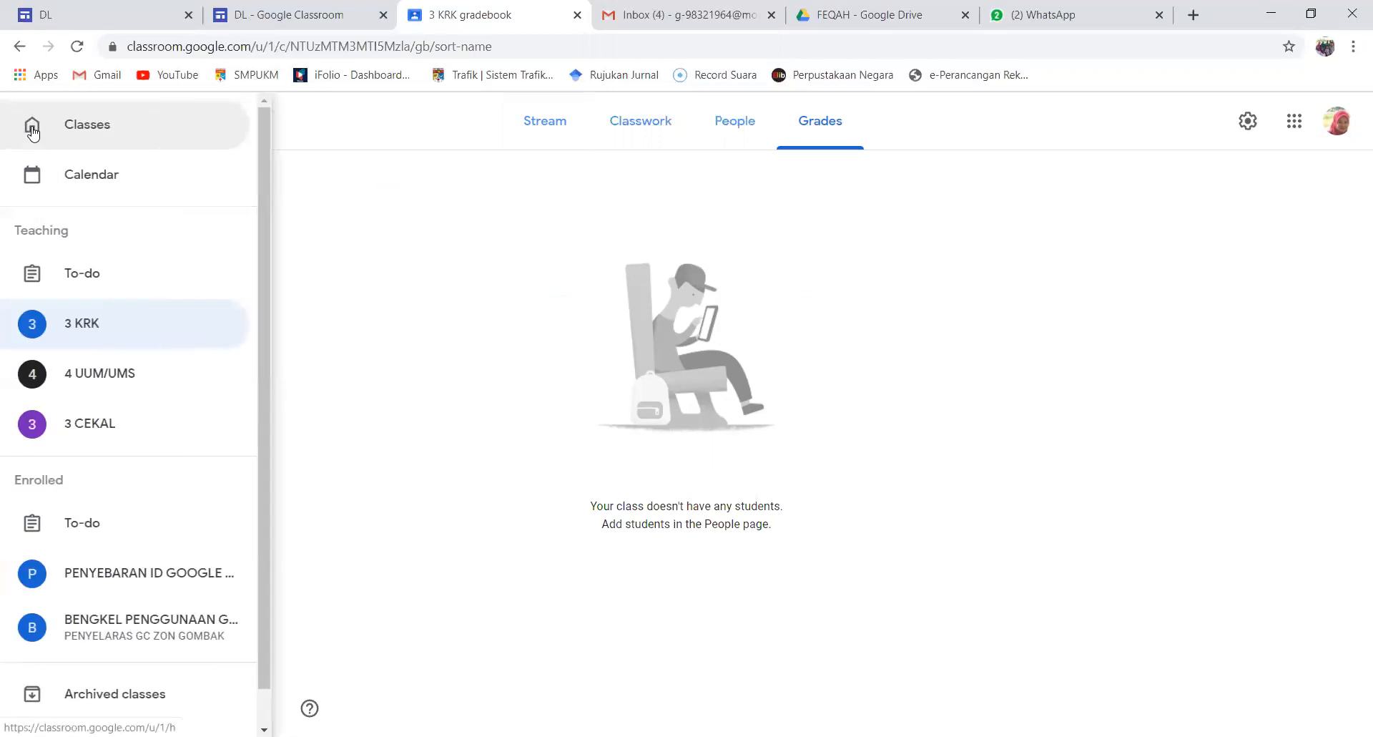
left_click(142, 134)
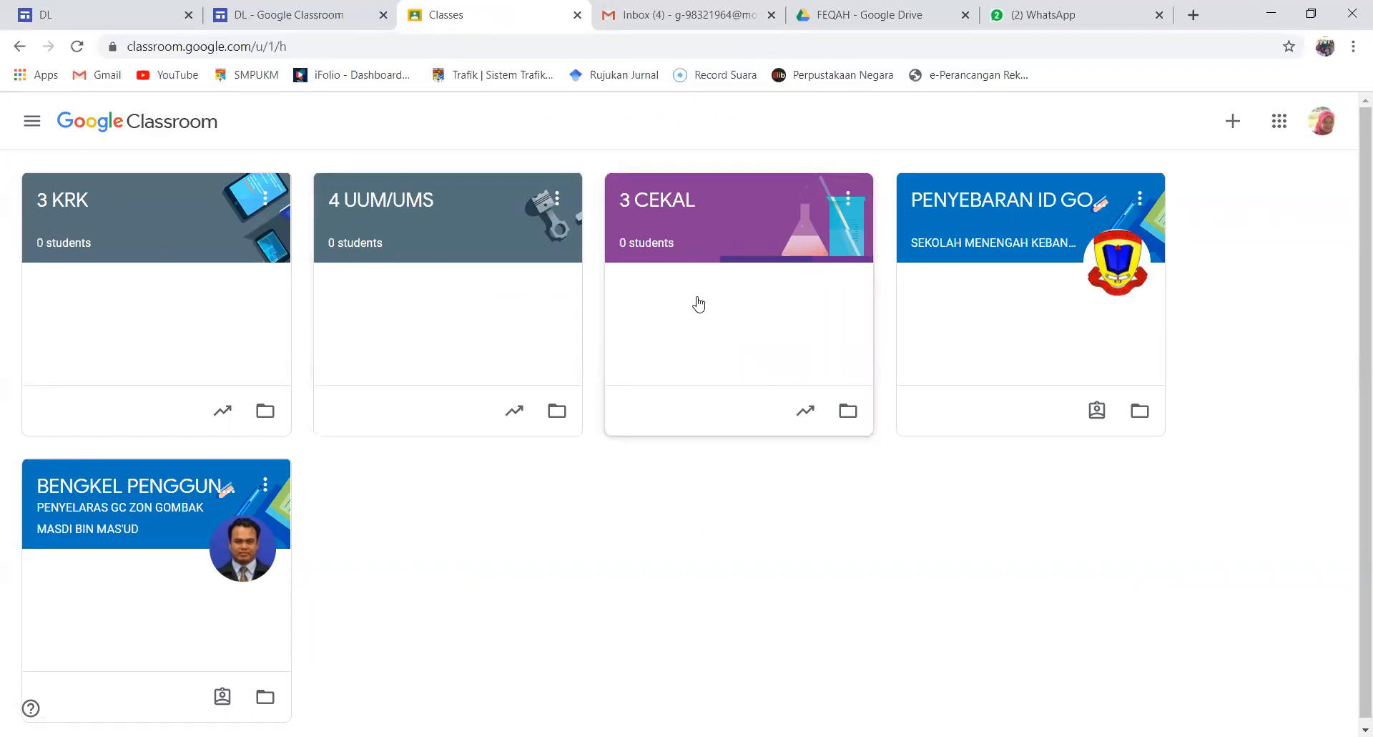
View the enlarged class code of the class 4 UUM/UMS, and return to the overview of all classes
left_click(399, 209)
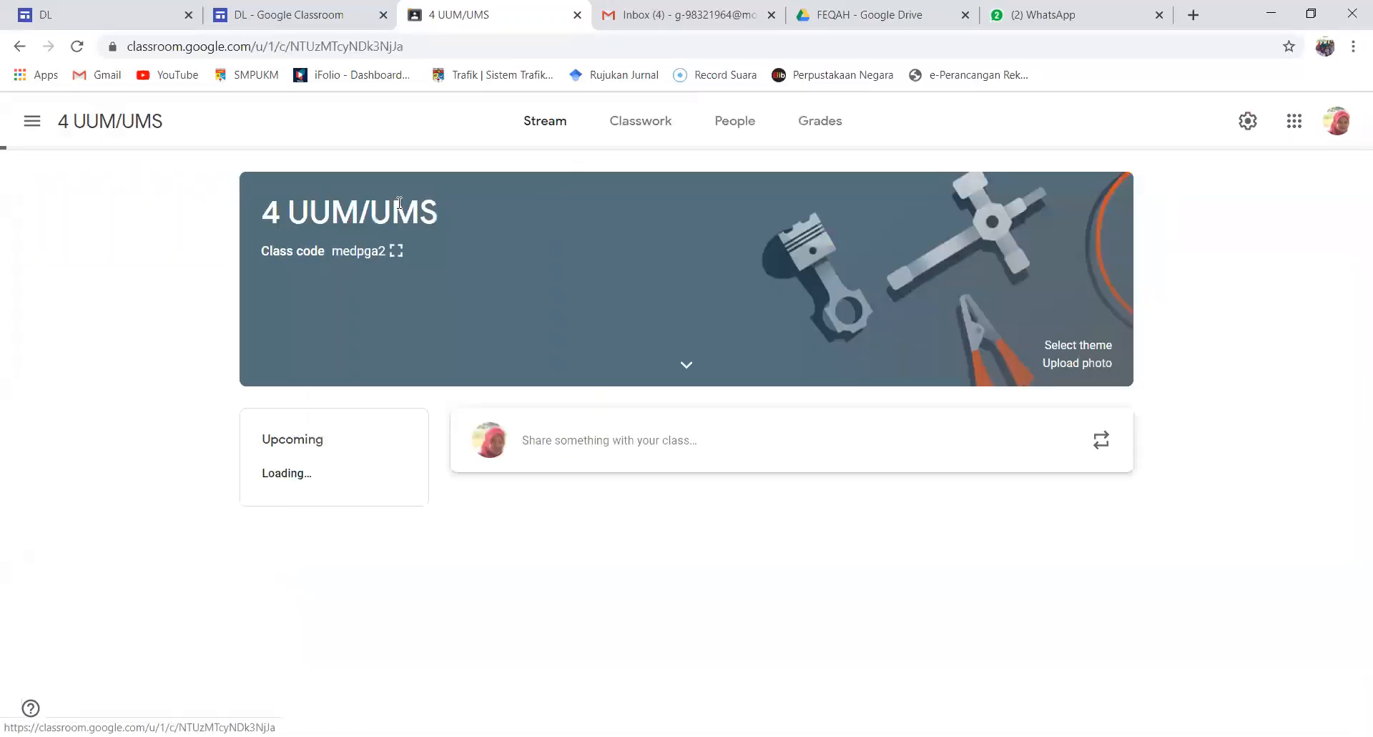
left_click(399, 250)
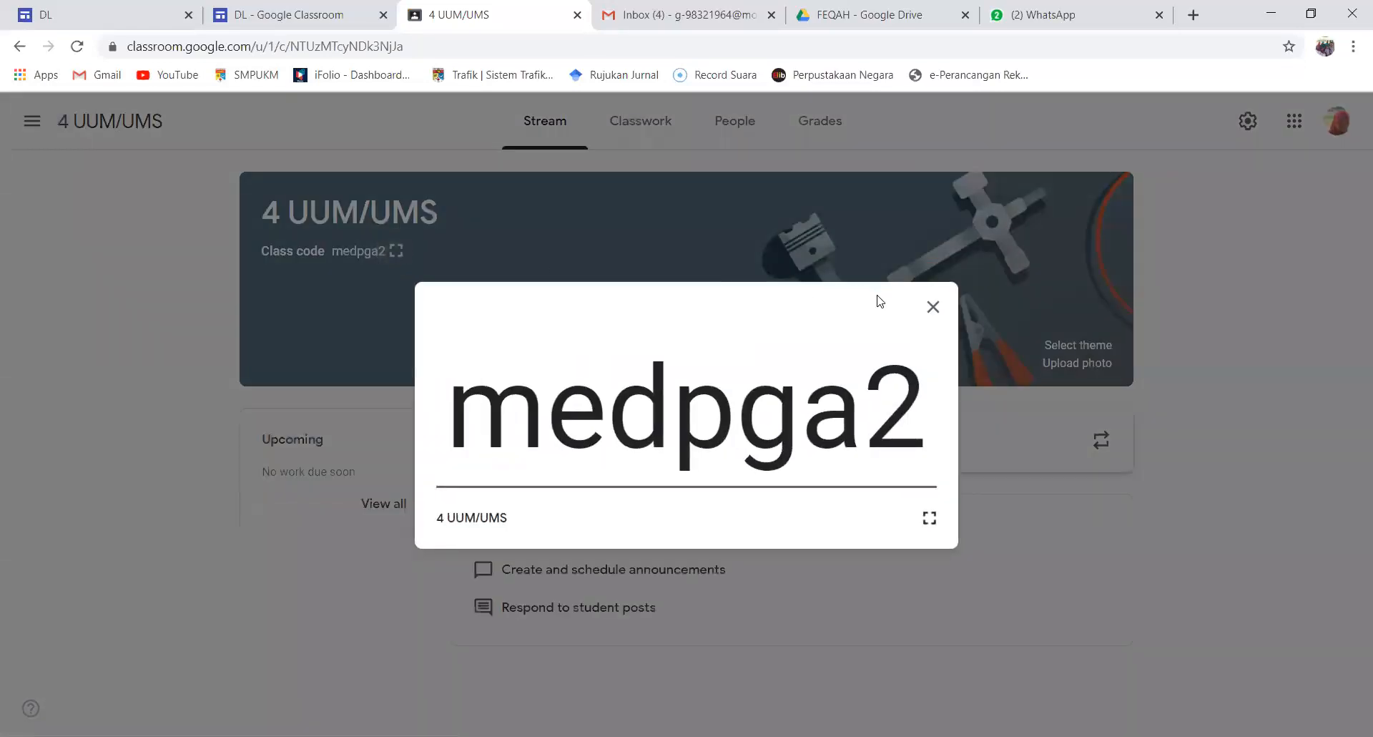
left_click(932, 308)
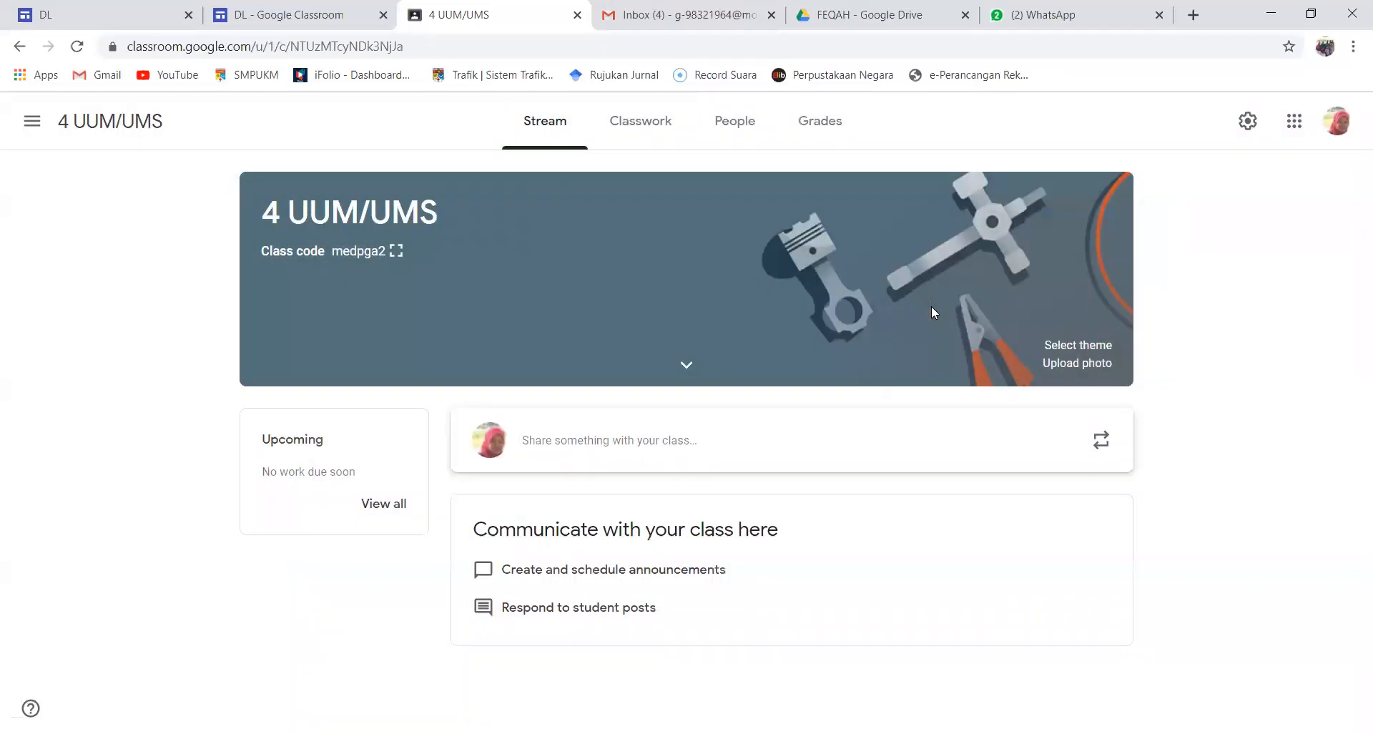
left_click(30, 123)
left_click(76, 144)
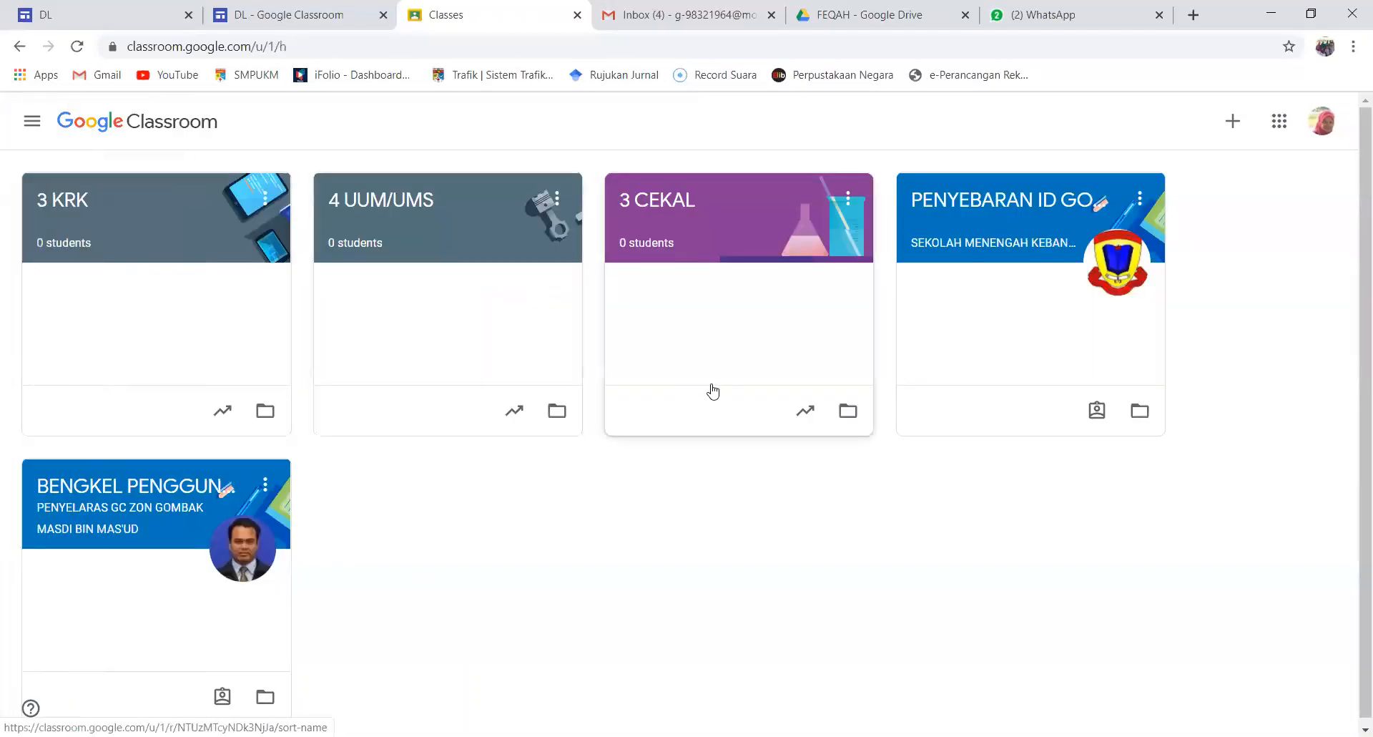